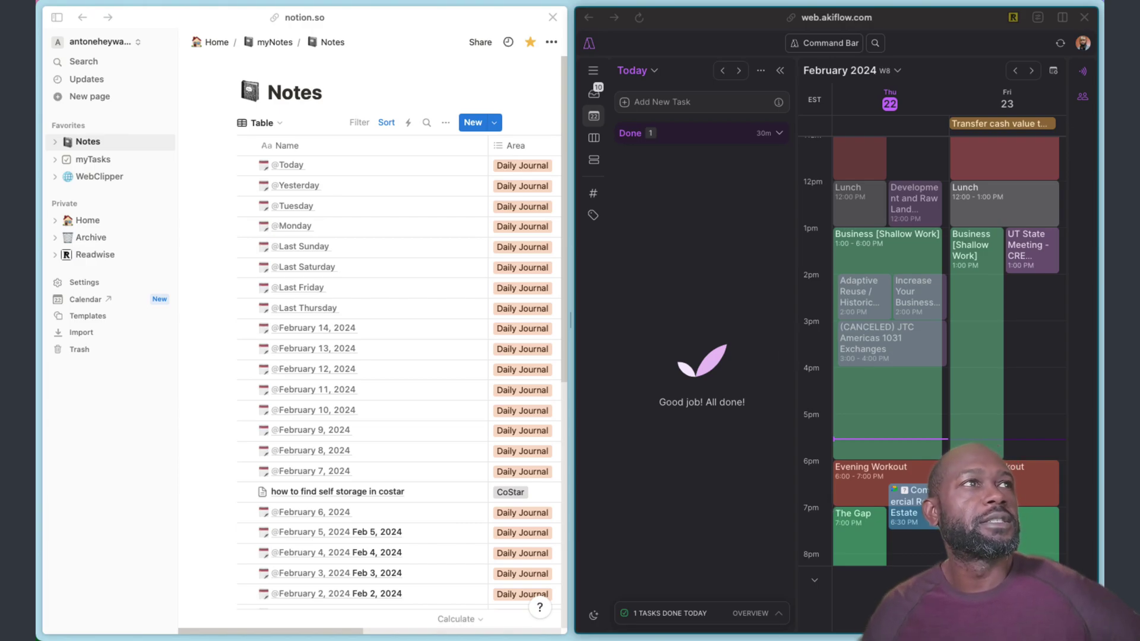
- Look through the Notes database's journal entries and its property columns across to Related Library
click(260, 553)
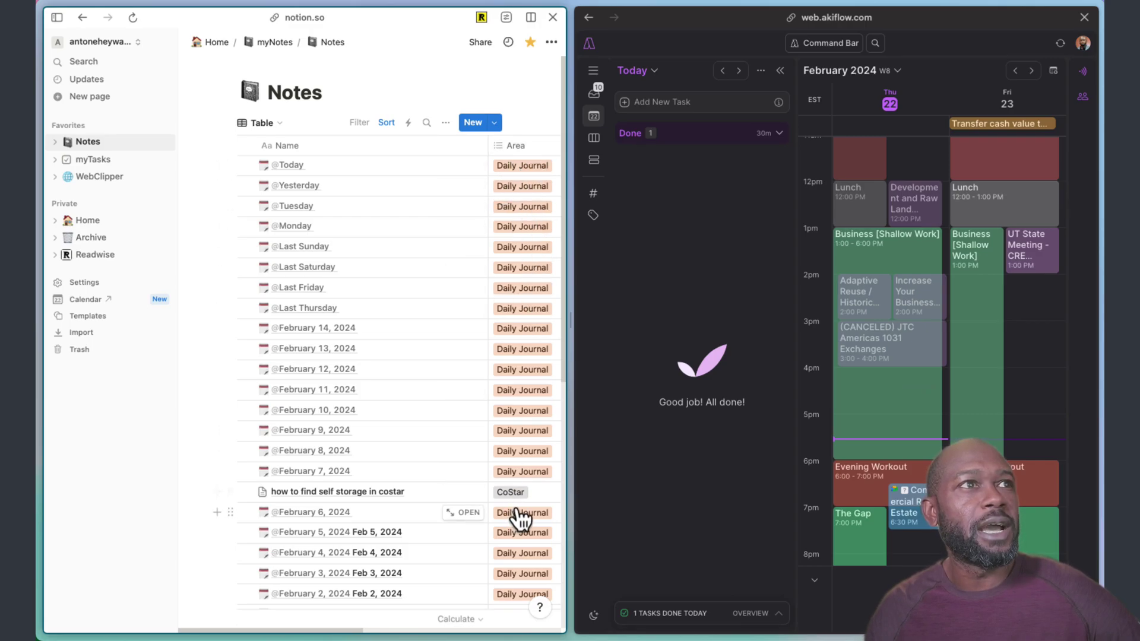
scroll(417, 539, down, 2)
scroll(417, 539, down, 3)
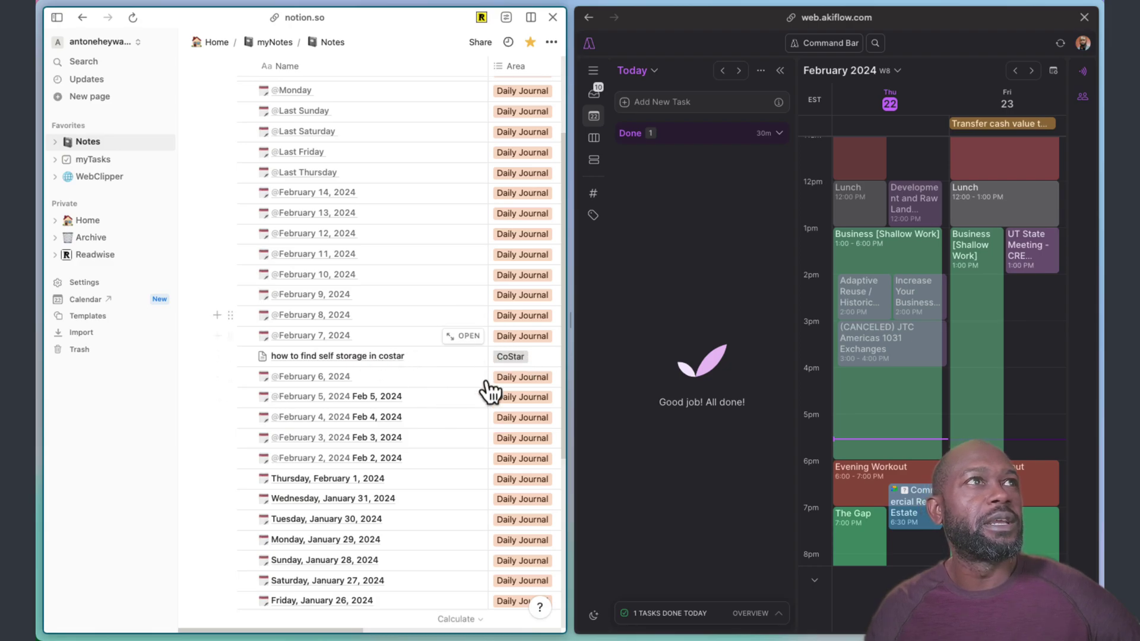
scroll(477, 407, right, 3)
scroll(480, 410, right, 6)
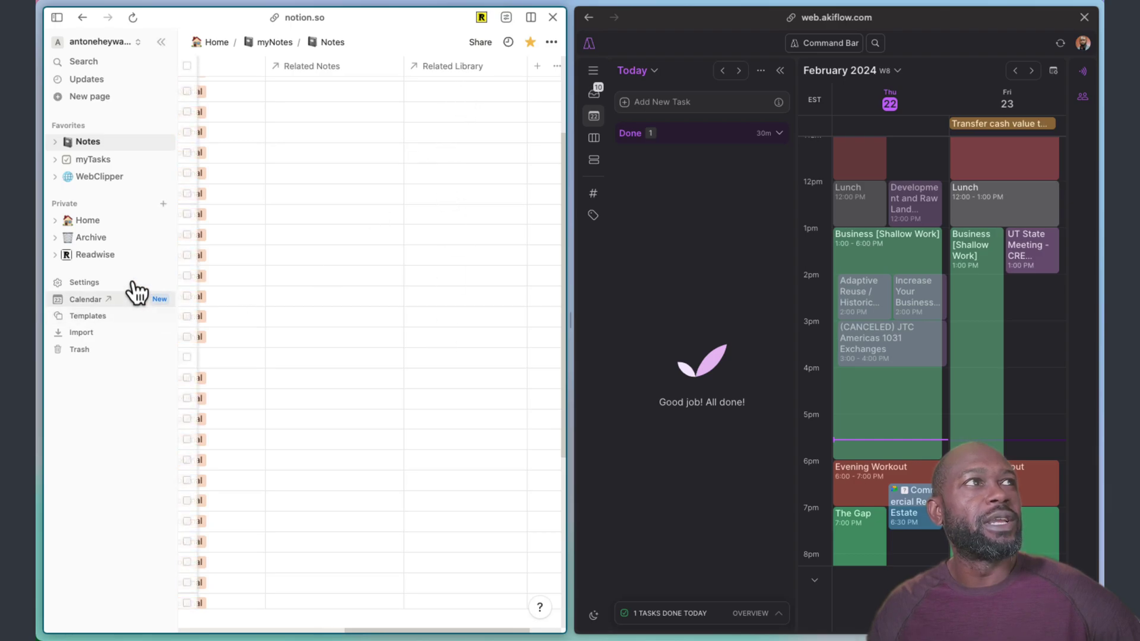
click(460, 337)
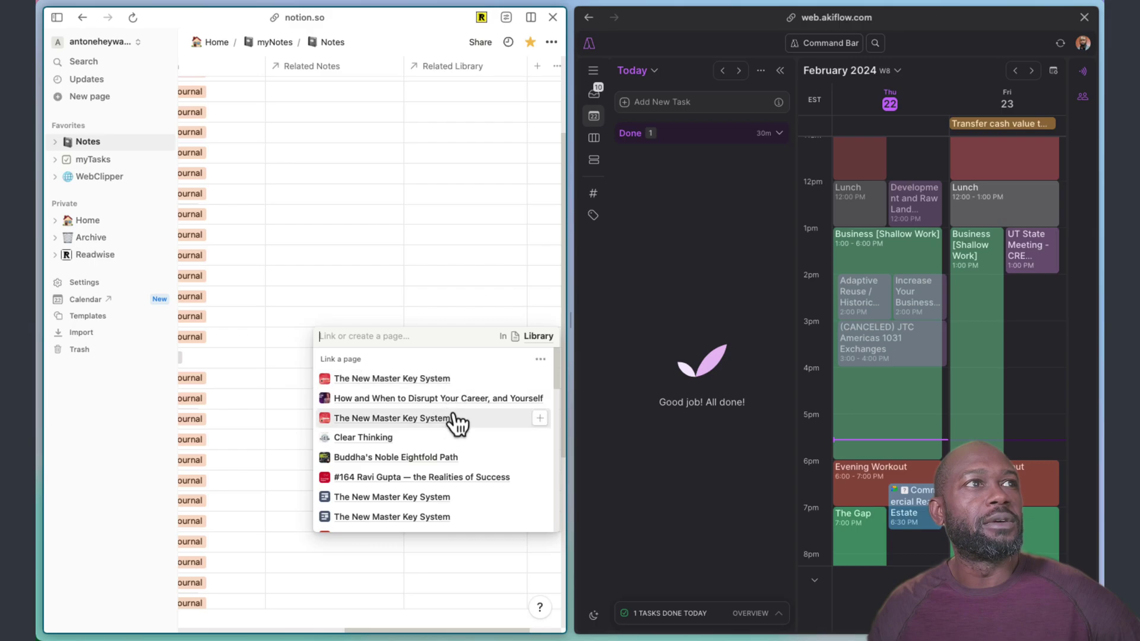
key(Escape)
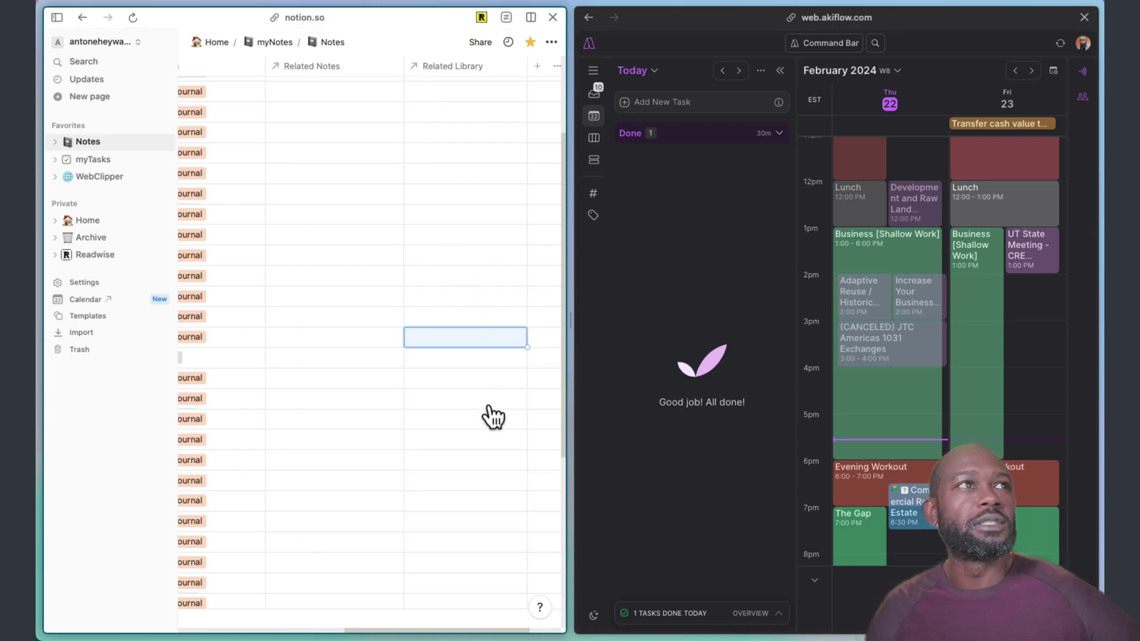
scroll(447, 428, right, 1)
scroll(479, 453, right, 2)
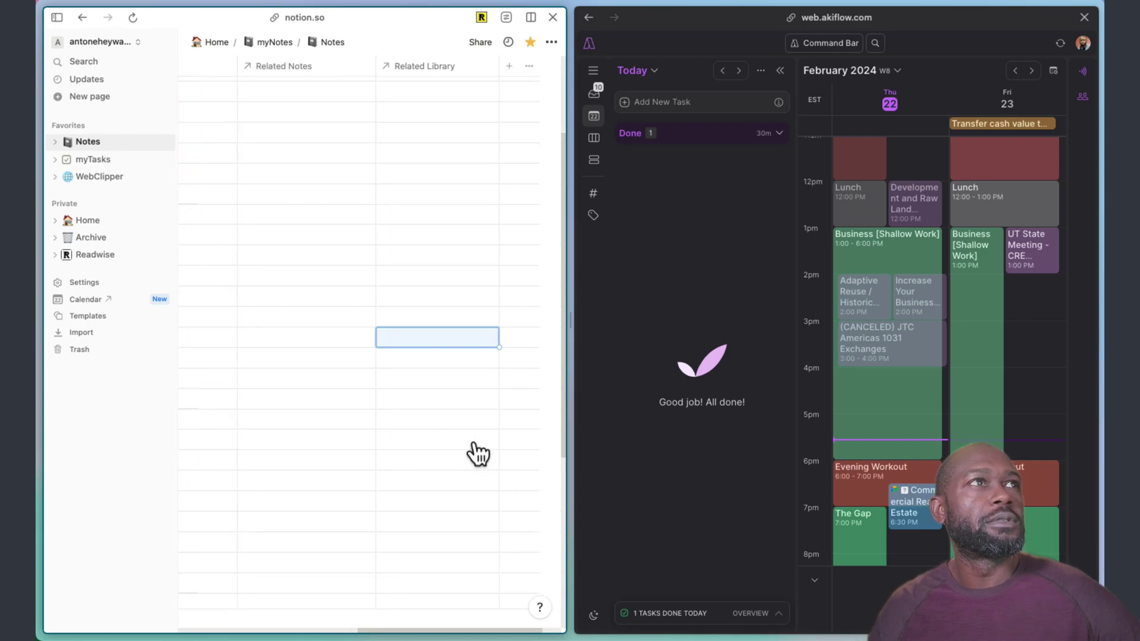
scroll(499, 461, left, 10)
scroll(501, 458, left, 2)
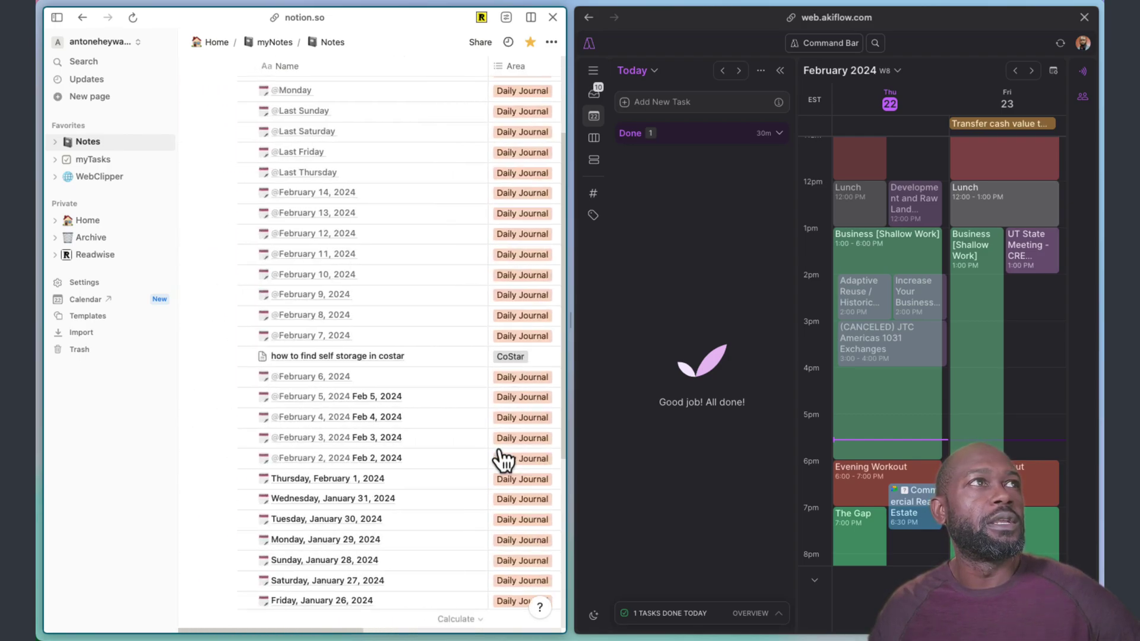
click(468, 94)
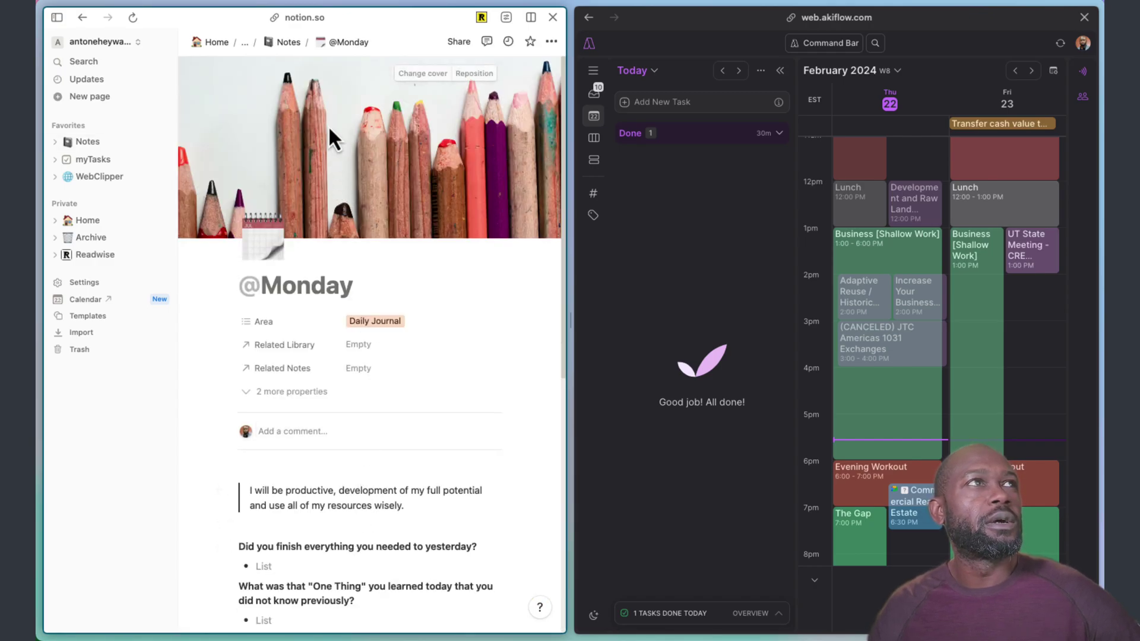
click(289, 41)
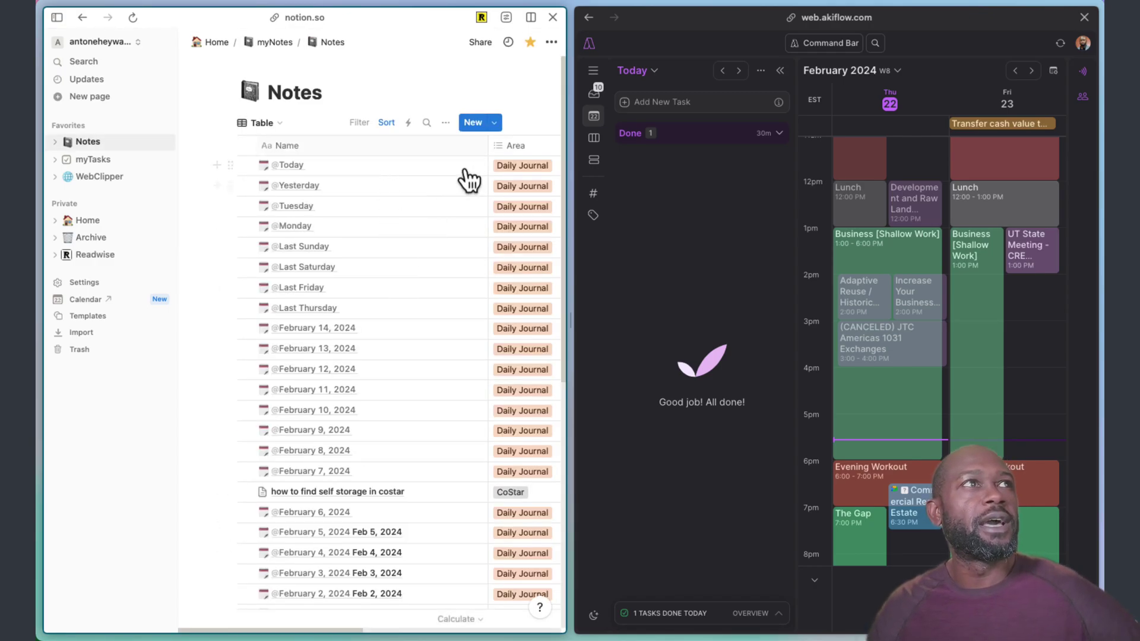
click(494, 122)
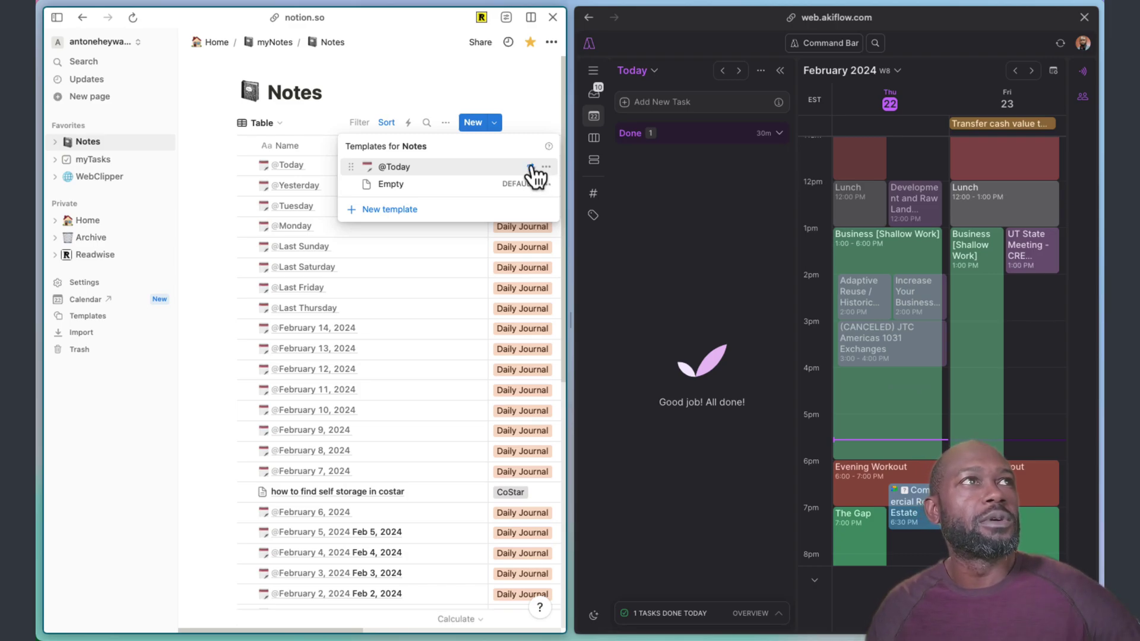
key(Escape)
click(459, 167)
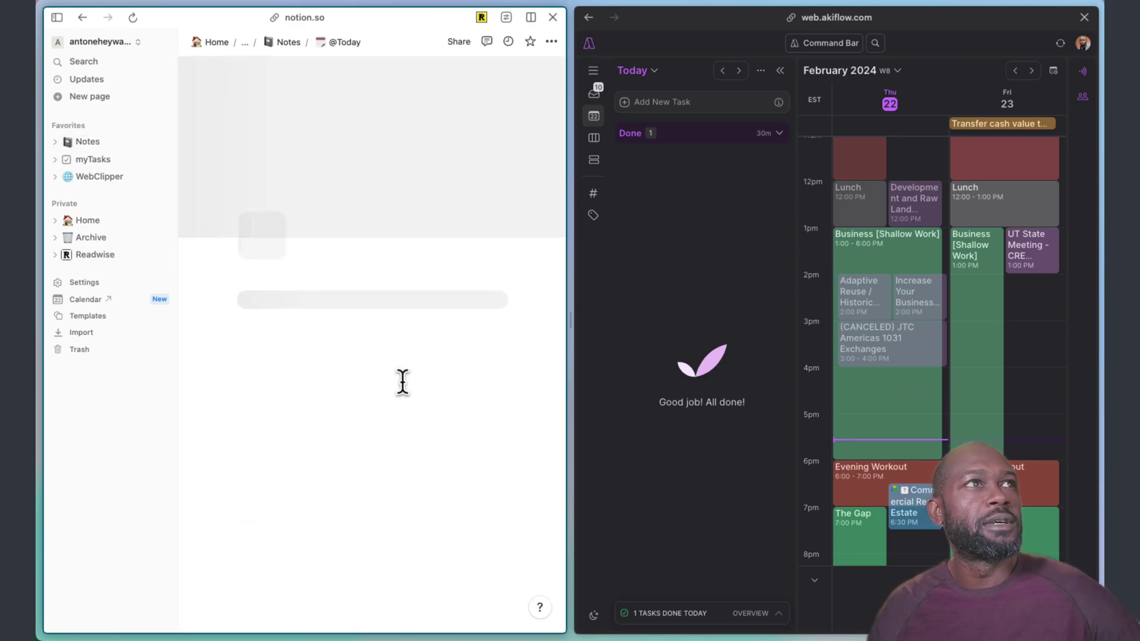
scroll(367, 462, down, 5)
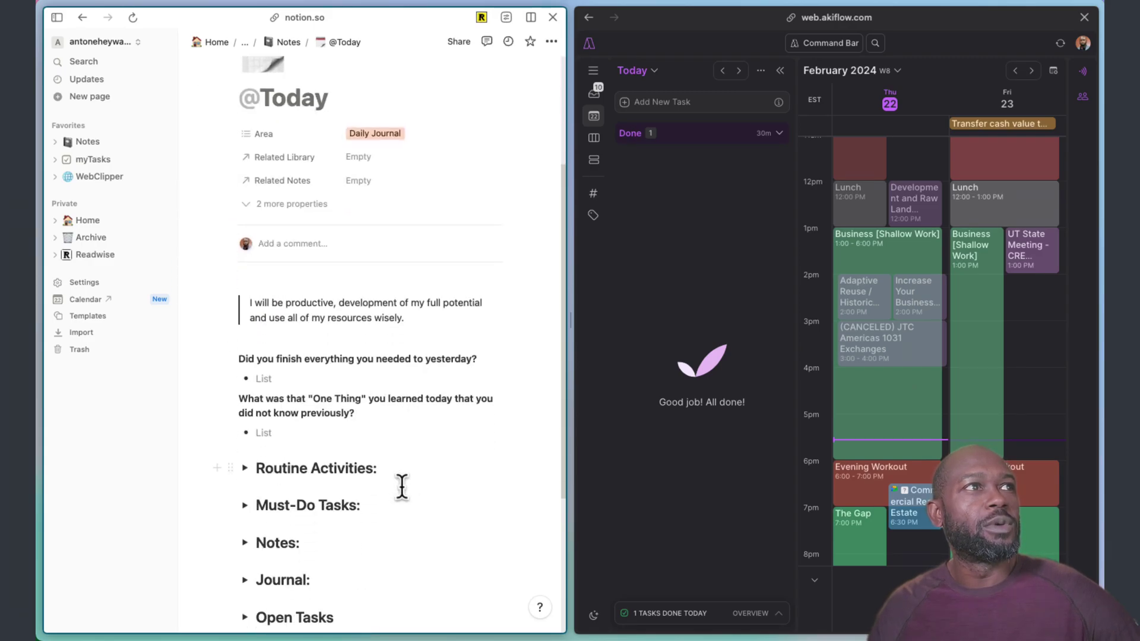
scroll(404, 475, down, 2)
scroll(279, 297, down, 1)
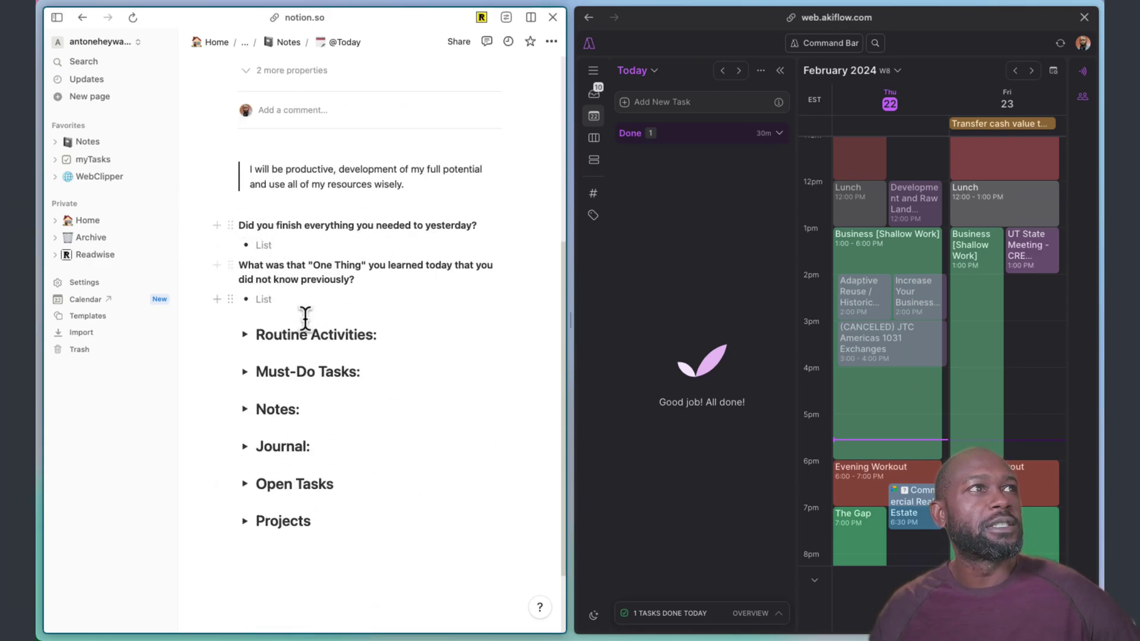
scroll(341, 492, down, 2)
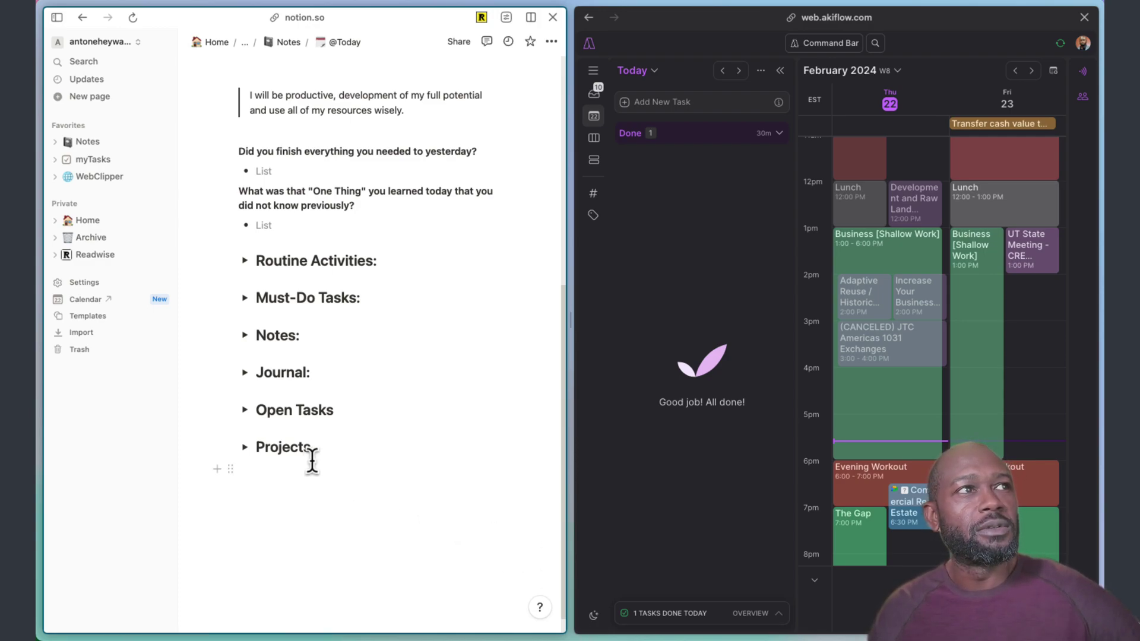
click(708, 461)
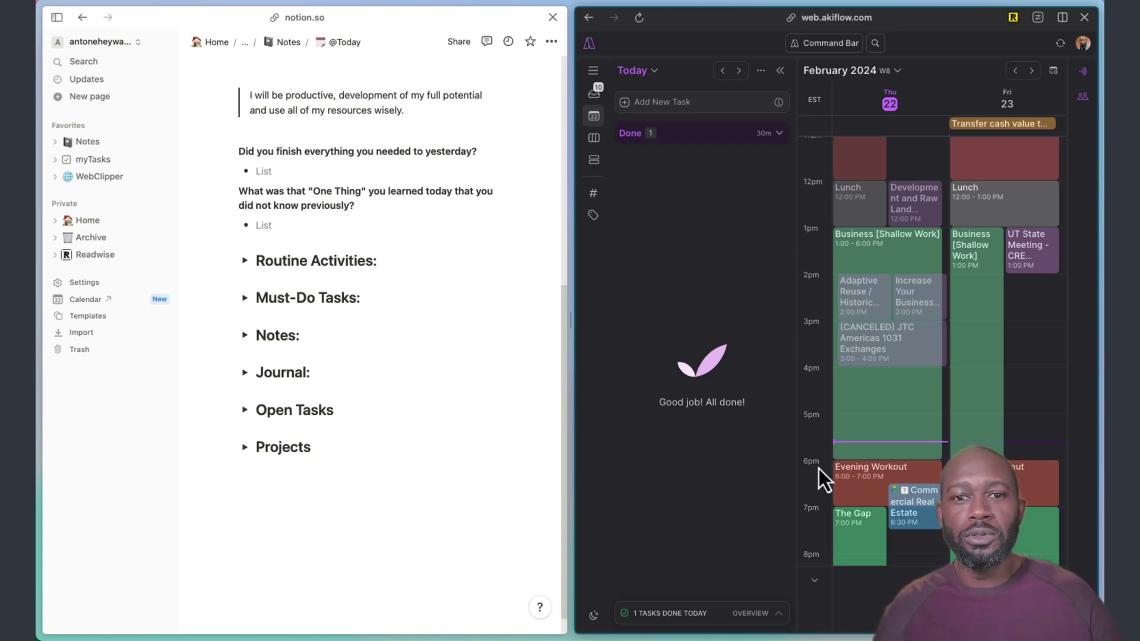
- Expand the Open Tasks section and add a new task named "Task - Test 1"
click(246, 412)
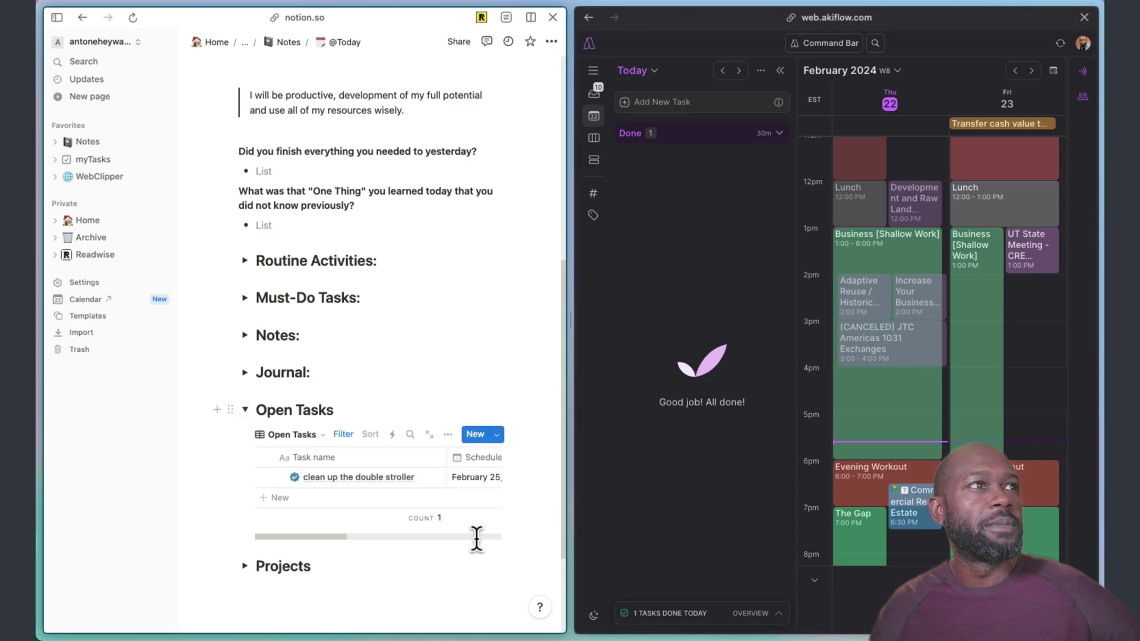
click(345, 500)
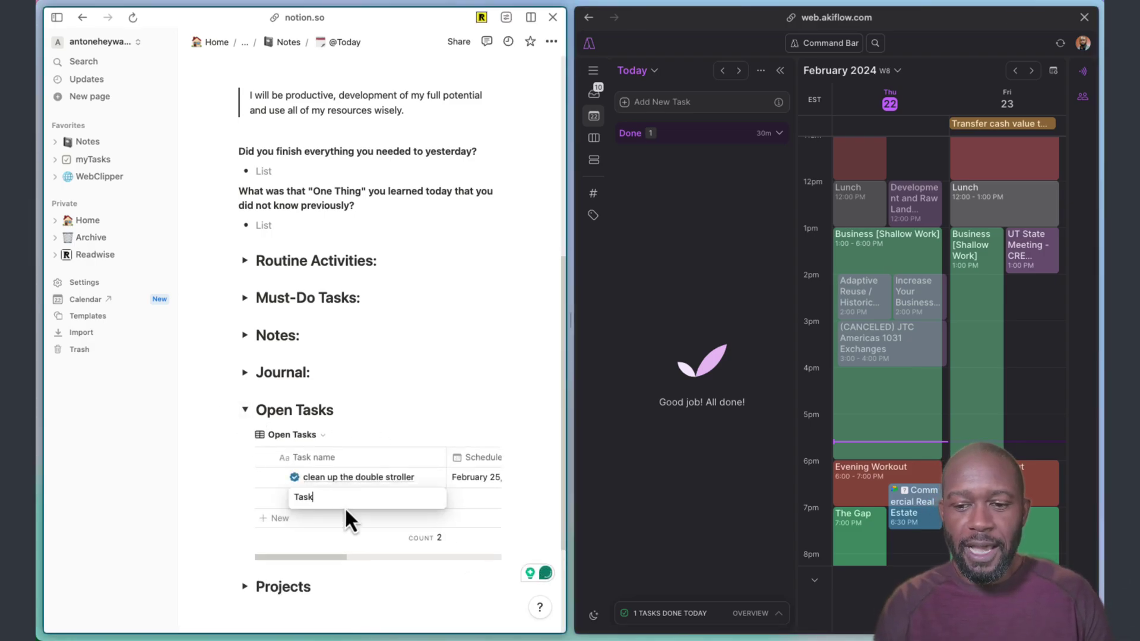
text(- Tes)
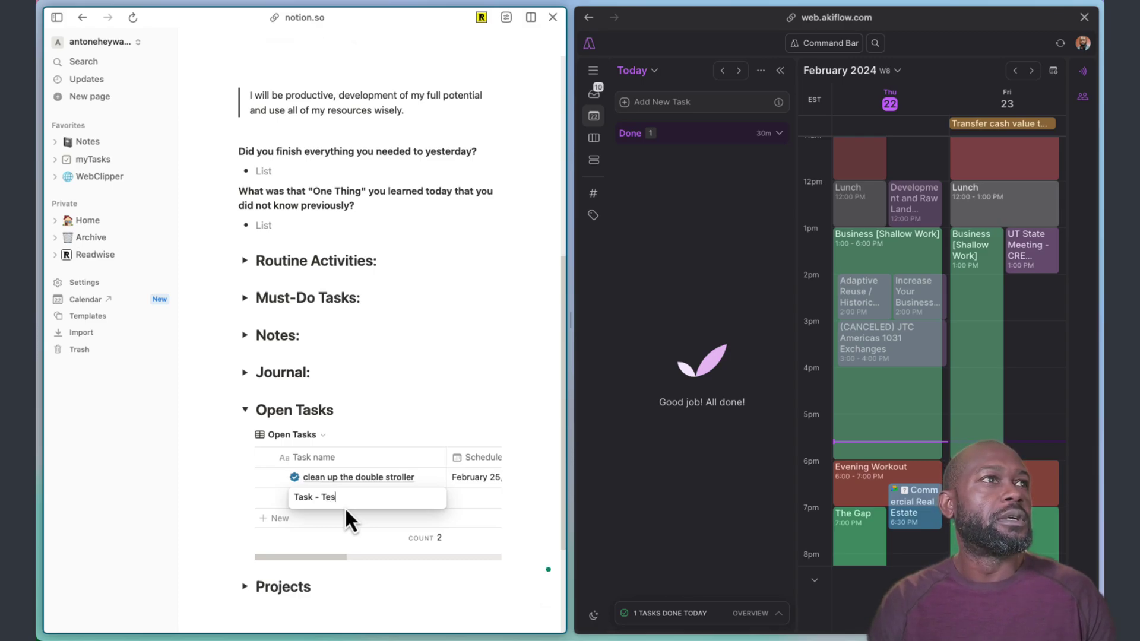
text(t 1)
key(Return)
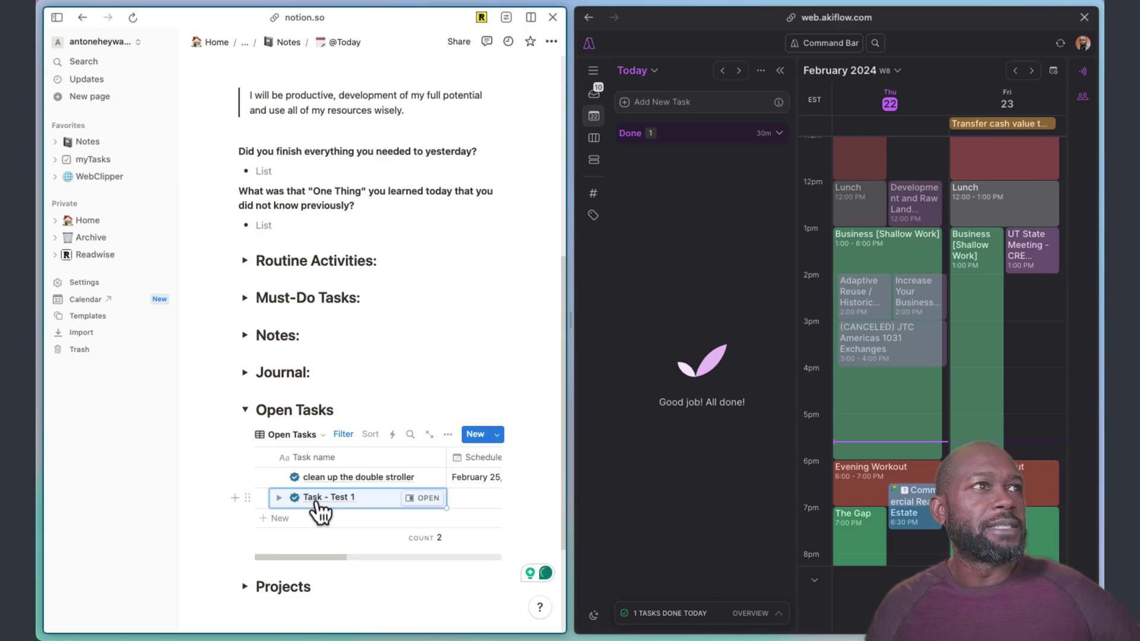
- Schedule Task - Test 1 for February 22, 2024 and collapse the sidebar to widen the task table
click(465, 501)
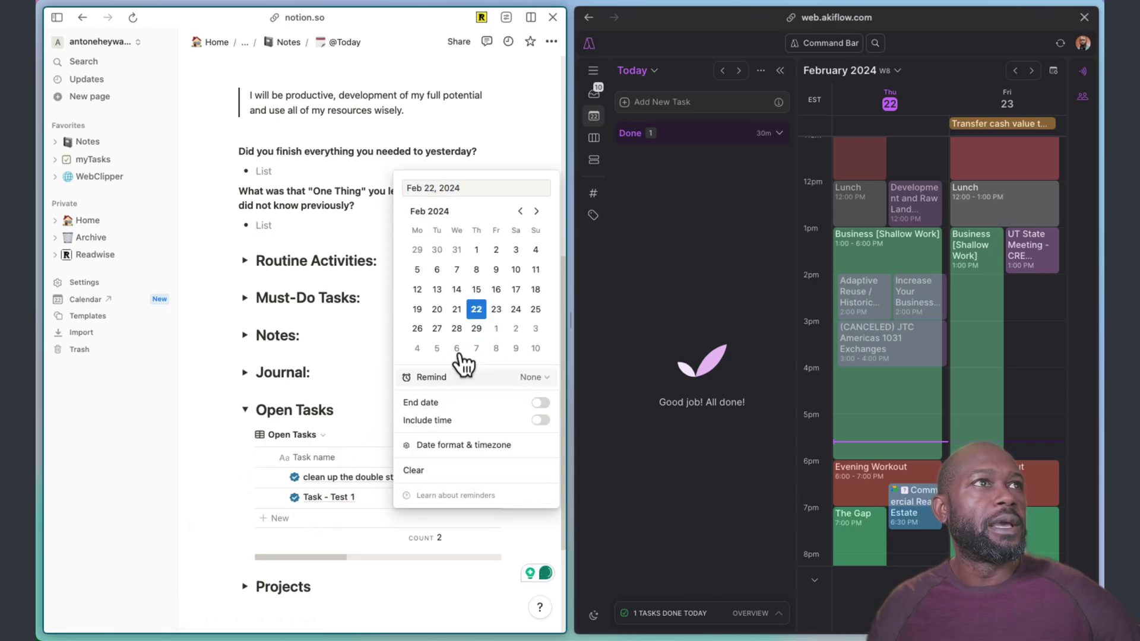
click(234, 503)
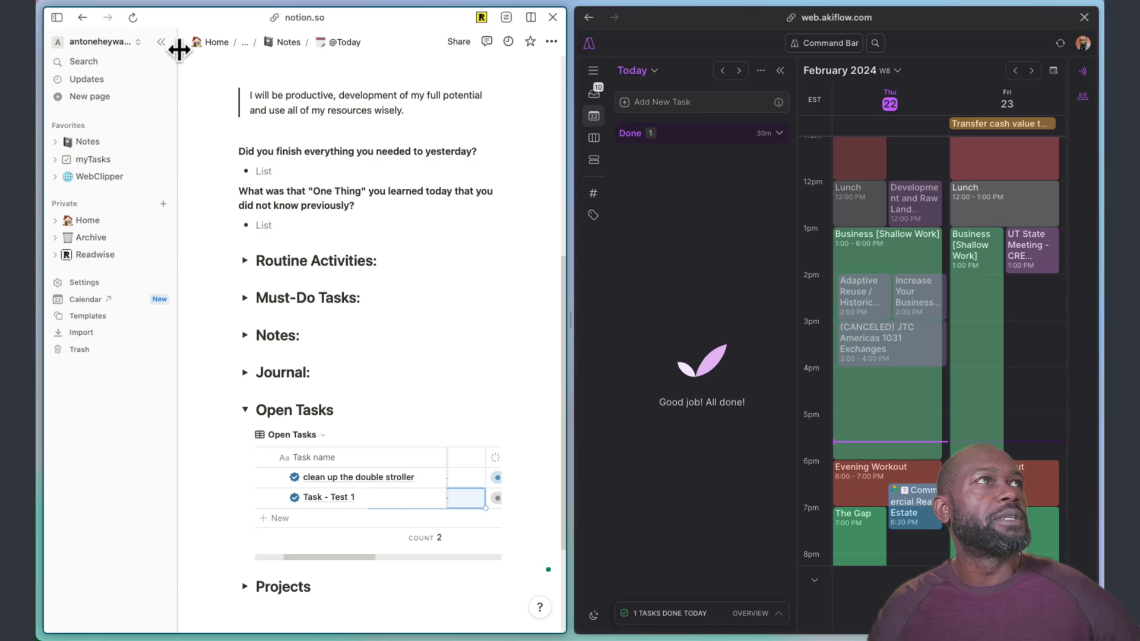
click(162, 42)
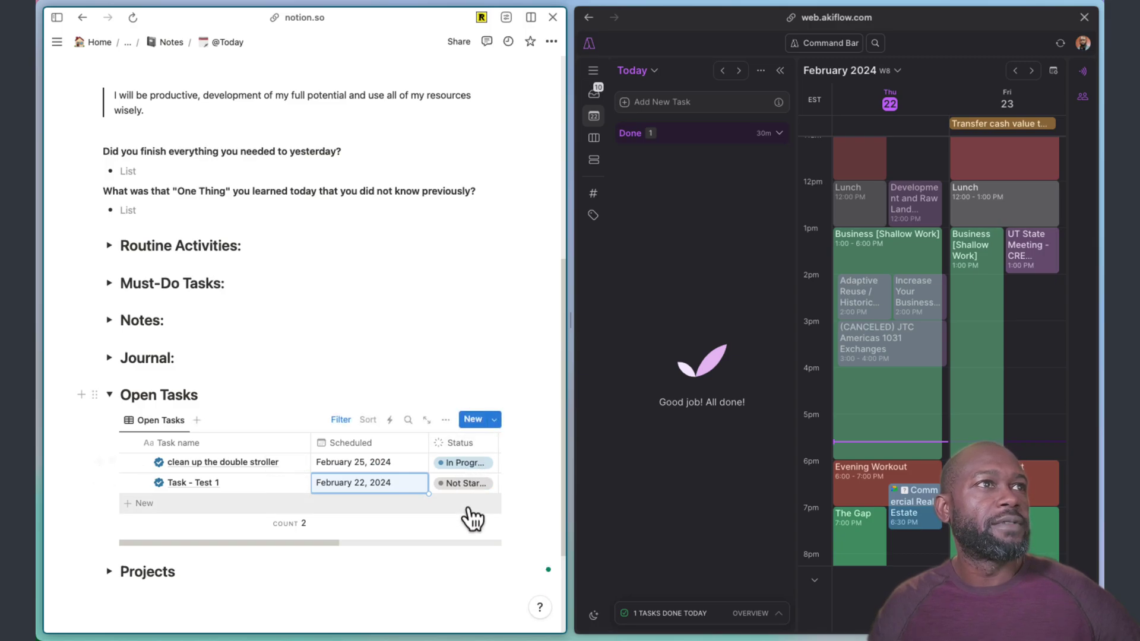
click(86, 484)
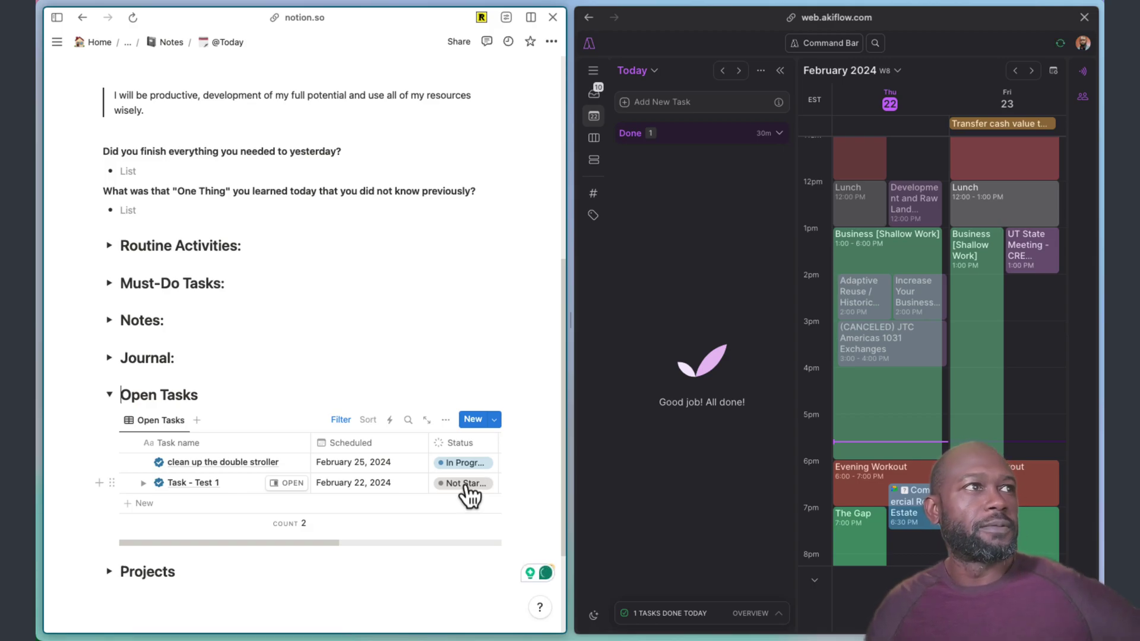
- Switch to Akiflow, sync it, and schedule Task - Test 1 on the calendar for Friday, February 23 at 5:00 PM
mouse_move(689, 337)
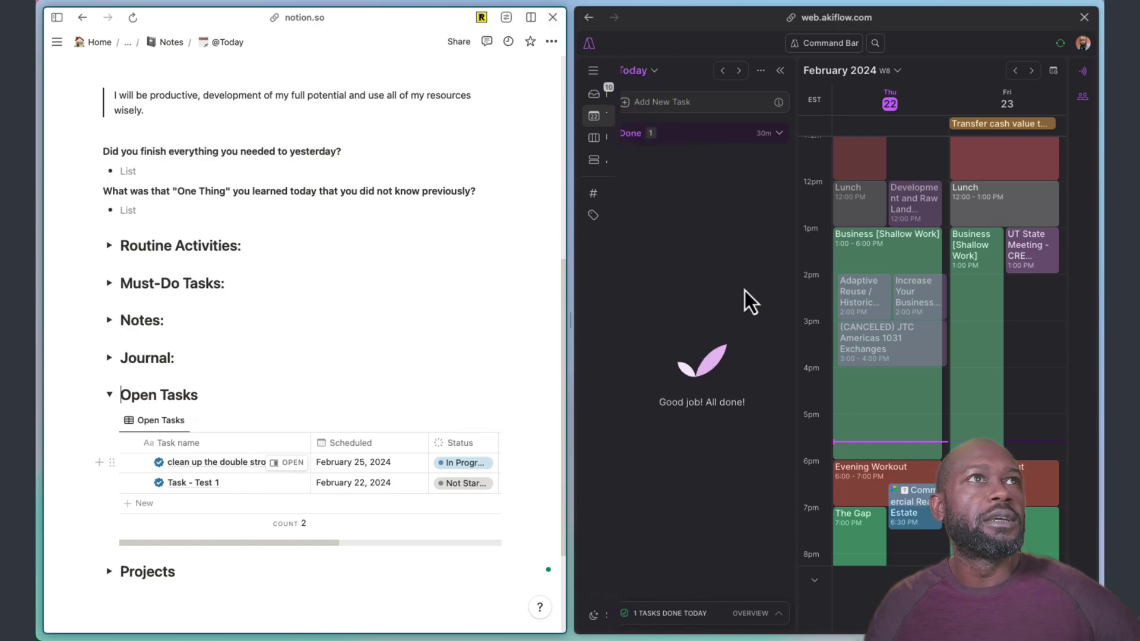
click(918, 170)
click(1061, 43)
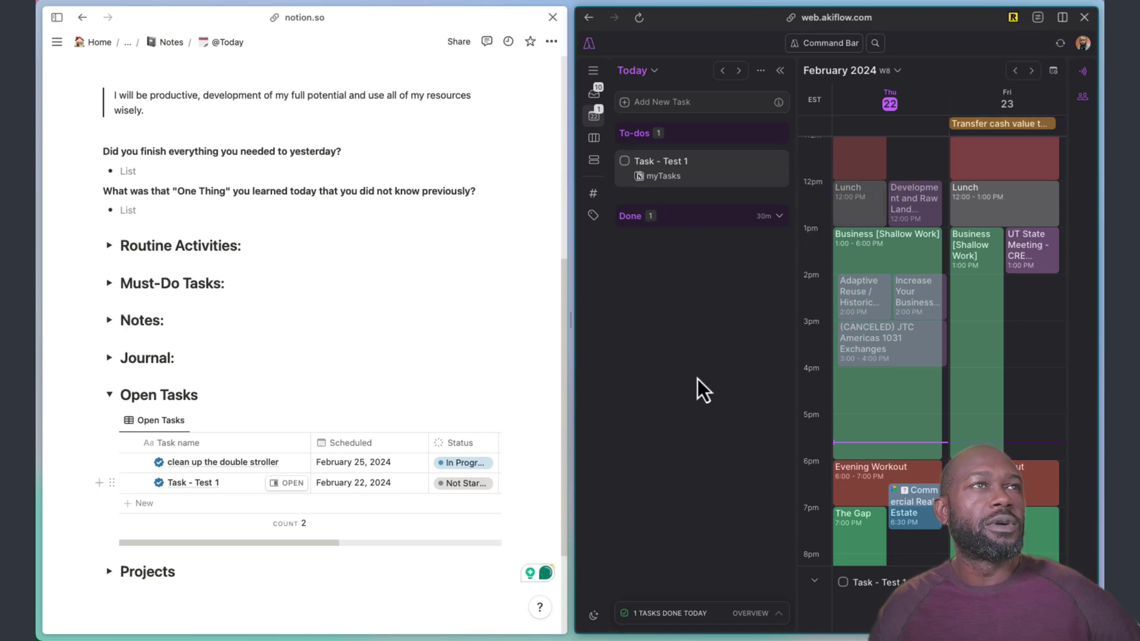
mouse_move(704, 191)
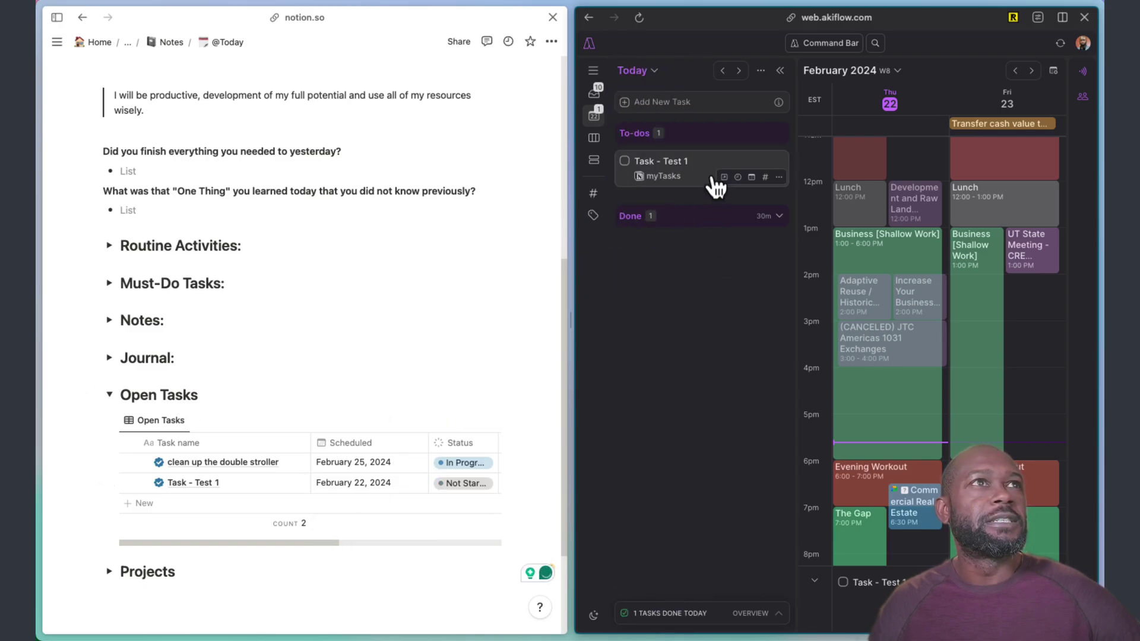
drag(721, 178, 979, 419)
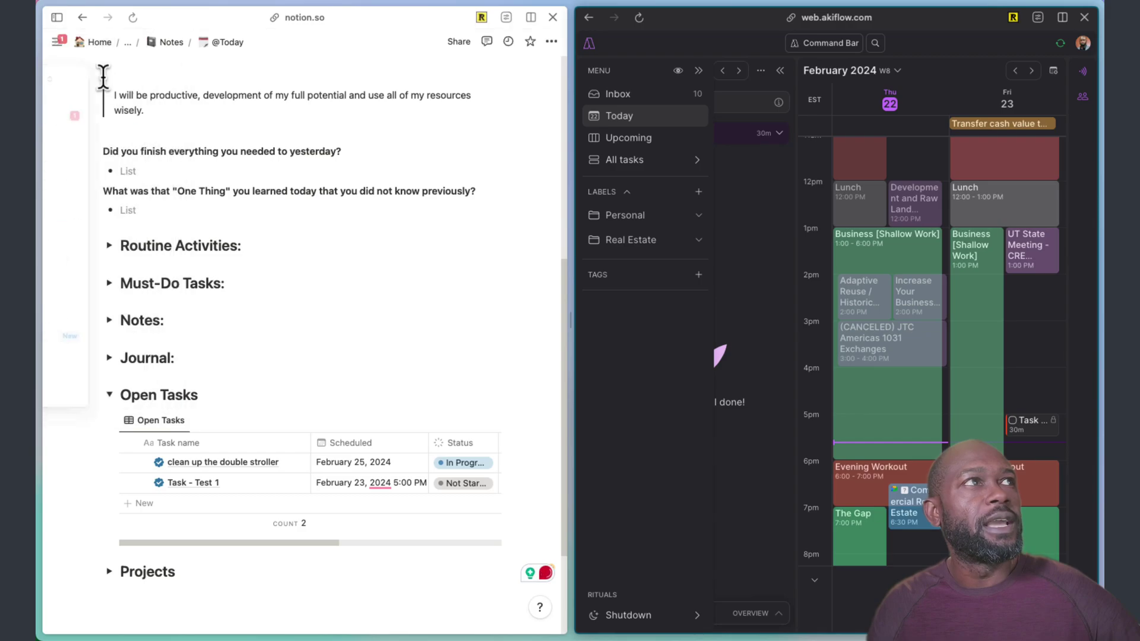
- Switch to Notion, review the inbox updates about Task - Test 1, and mark them all as read
mouse_move(62, 51)
click(82, 119)
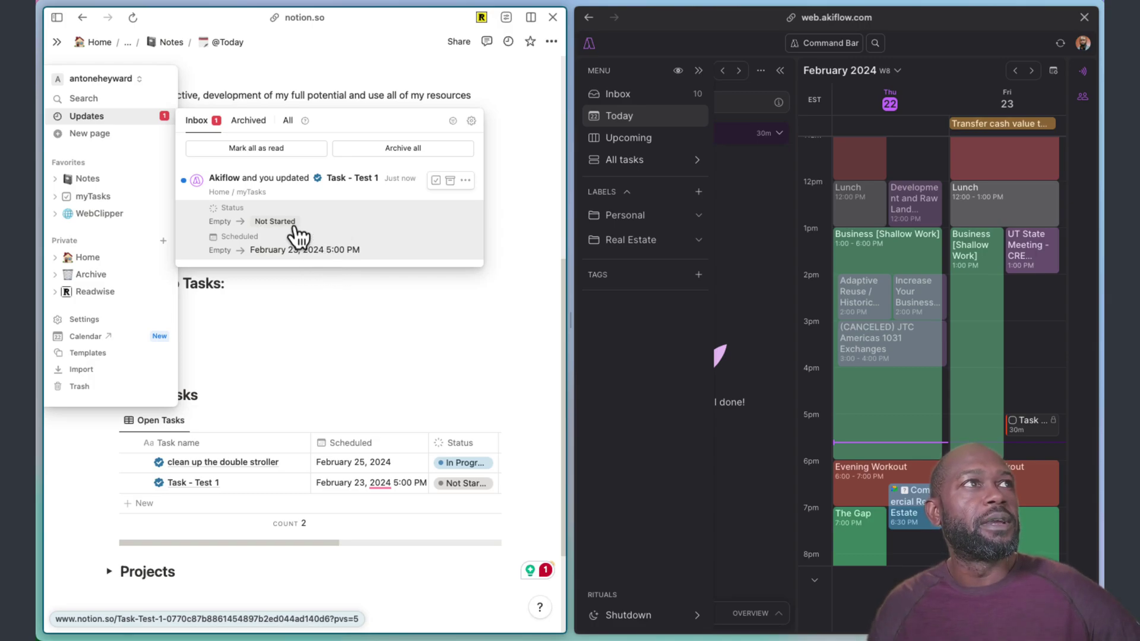
click(286, 150)
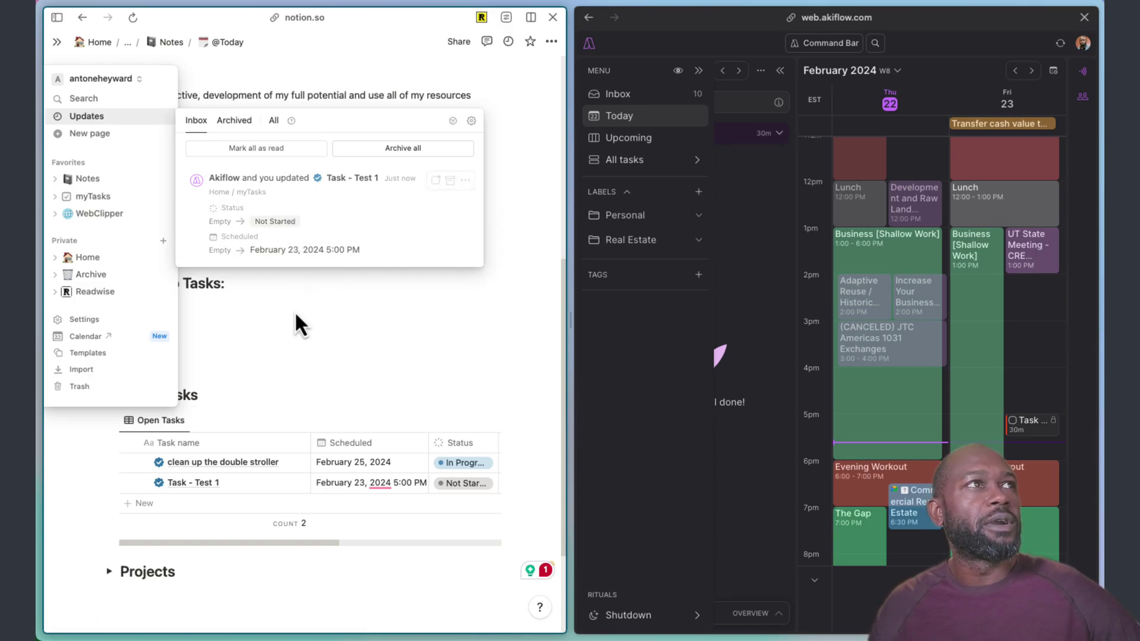
click(95, 477)
- Open Task - Test 1 in side peek to examine its properties
mouse_move(378, 494)
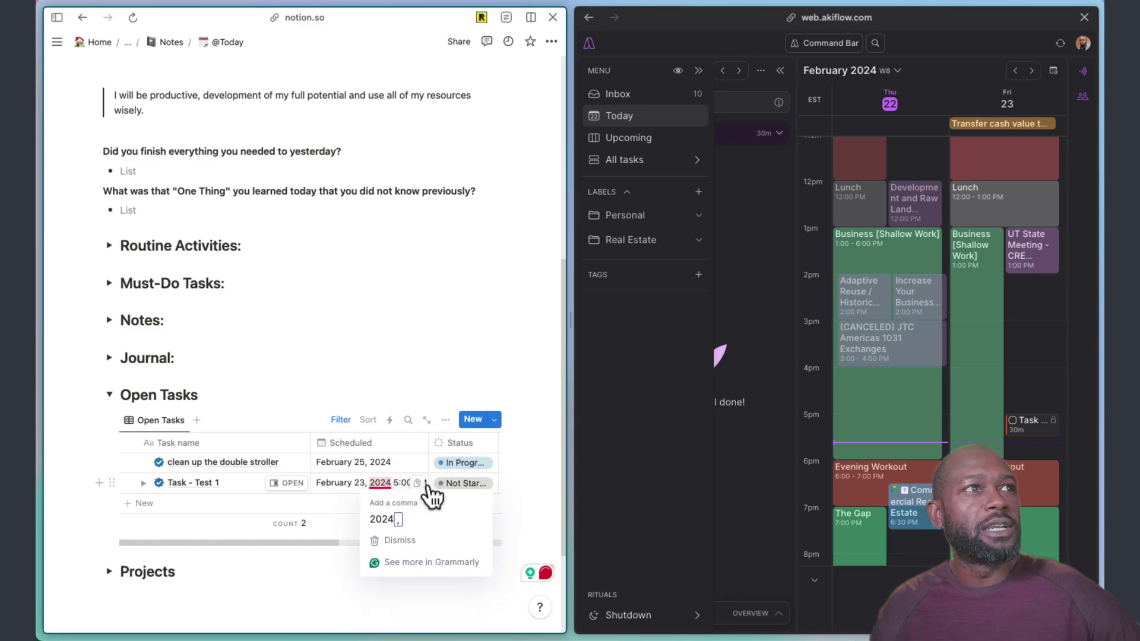
click(290, 484)
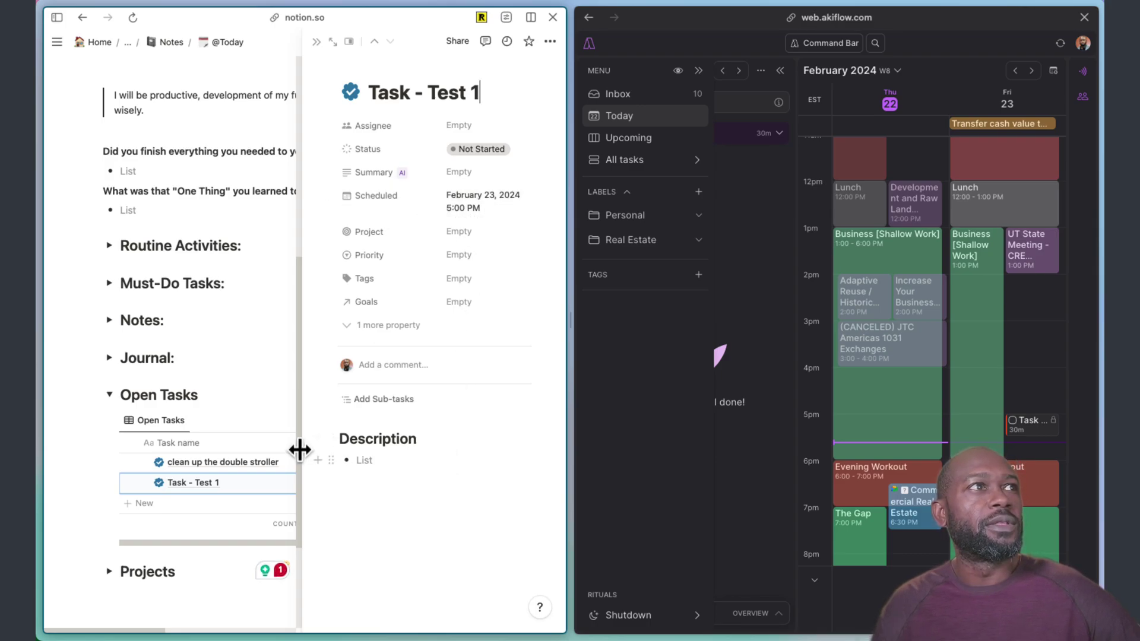
click(146, 535)
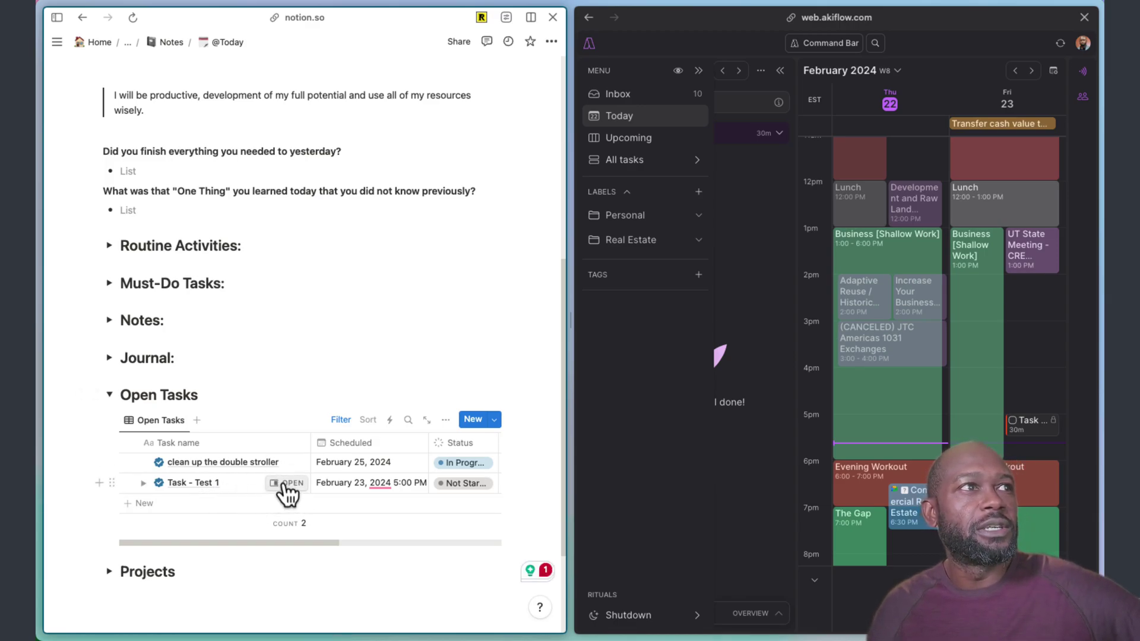
click(286, 484)
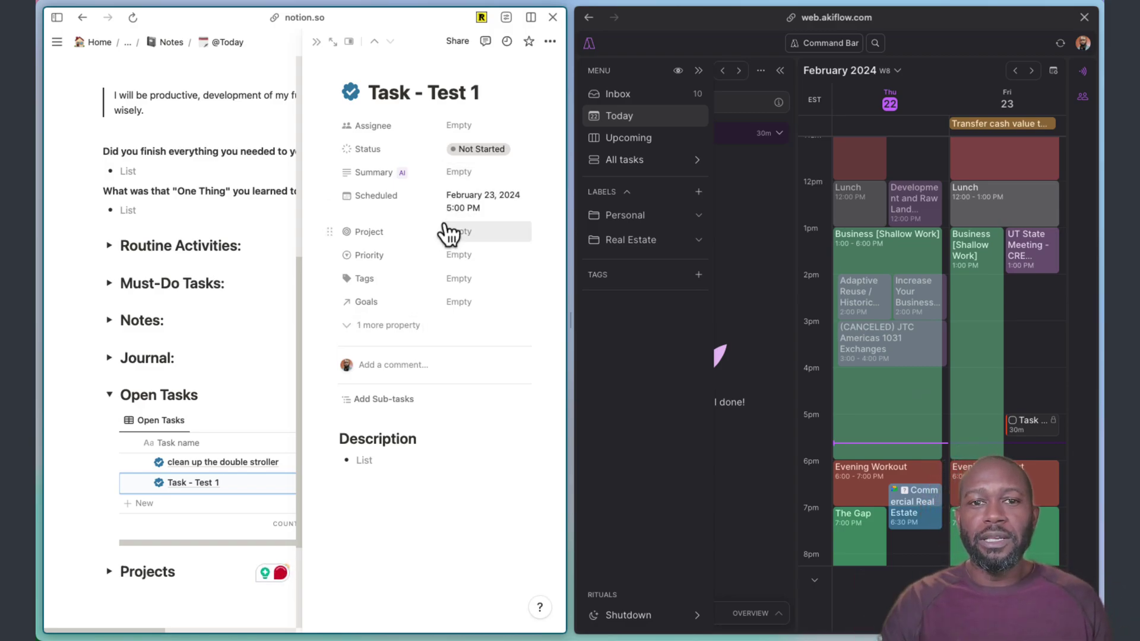
- Switch to Akiflow and check the default task duration in the Tasks settings
click(732, 463)
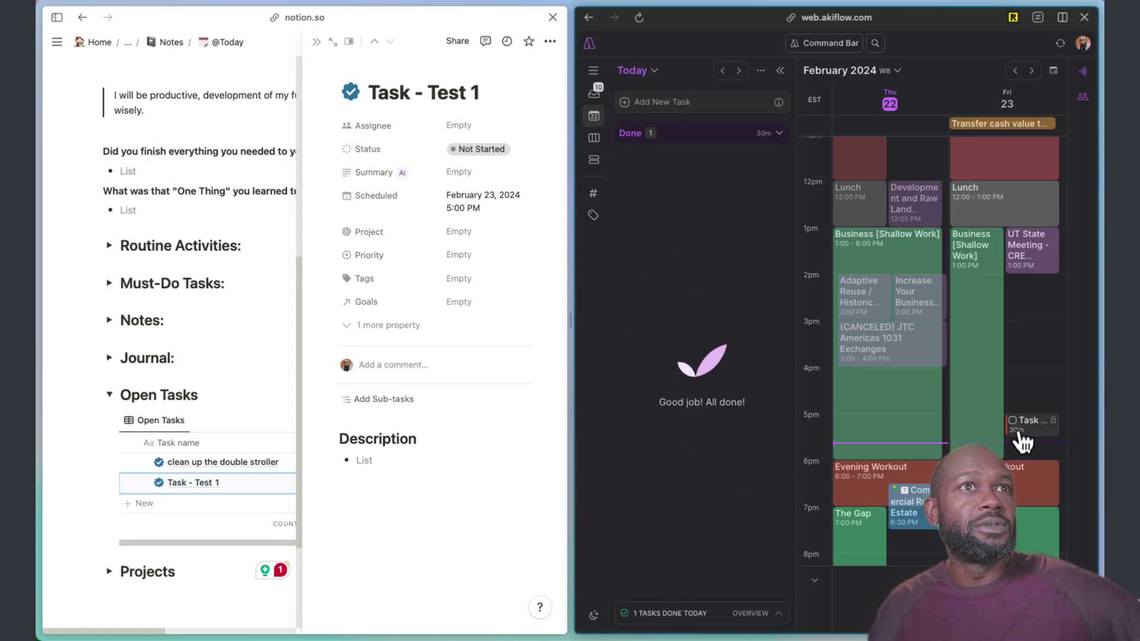
click(1081, 46)
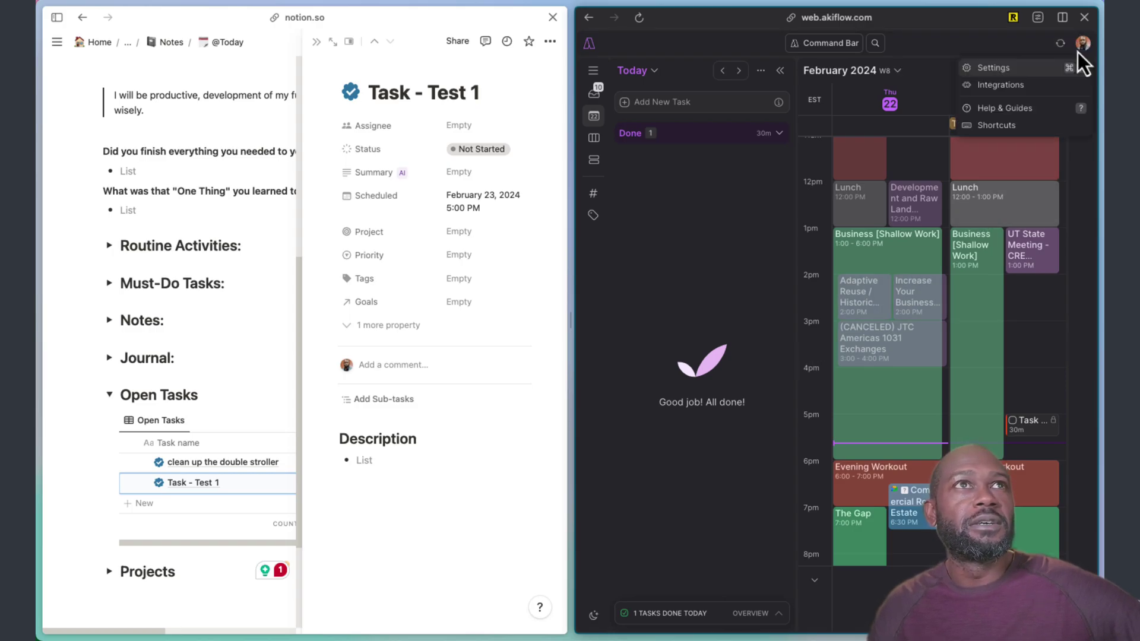
click(1024, 70)
click(621, 168)
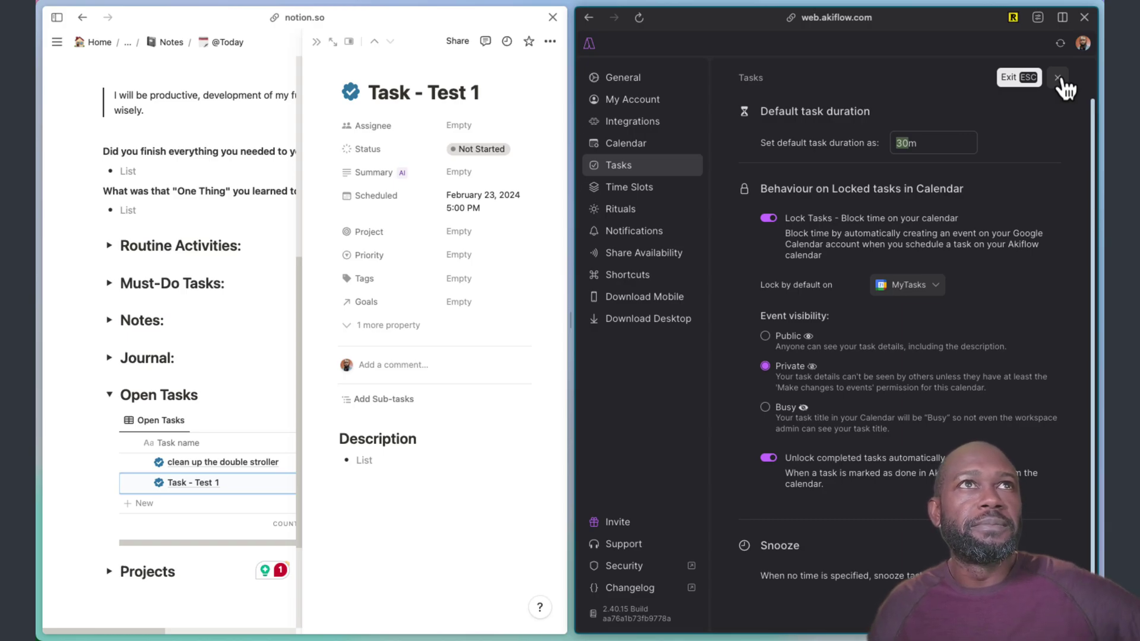
click(1059, 78)
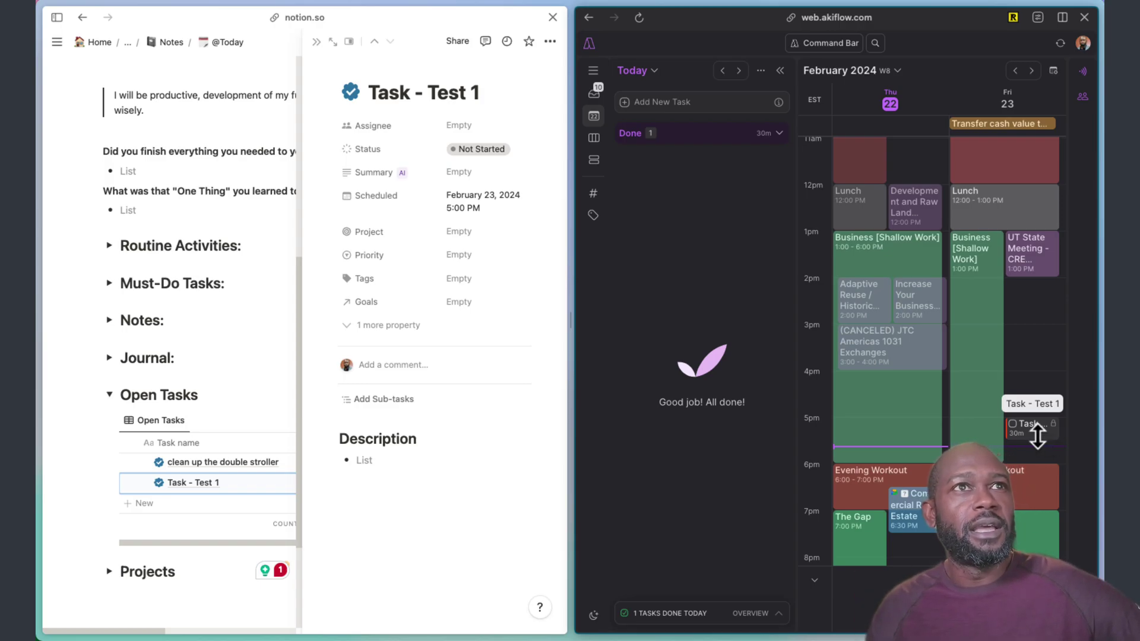
drag(1038, 437, 1035, 462)
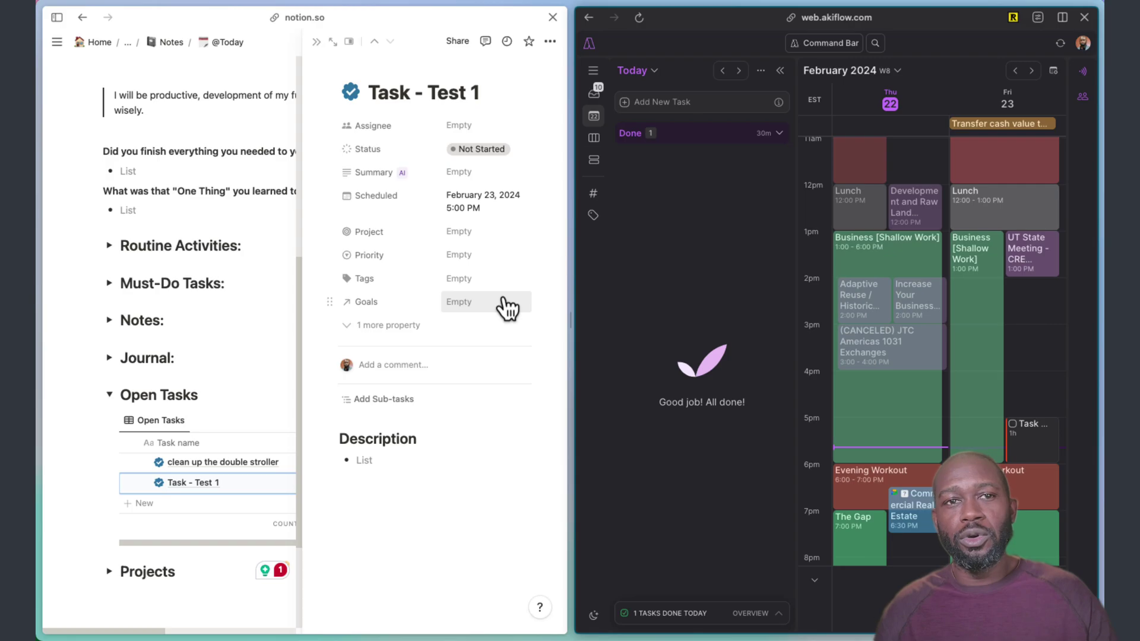
click(463, 526)
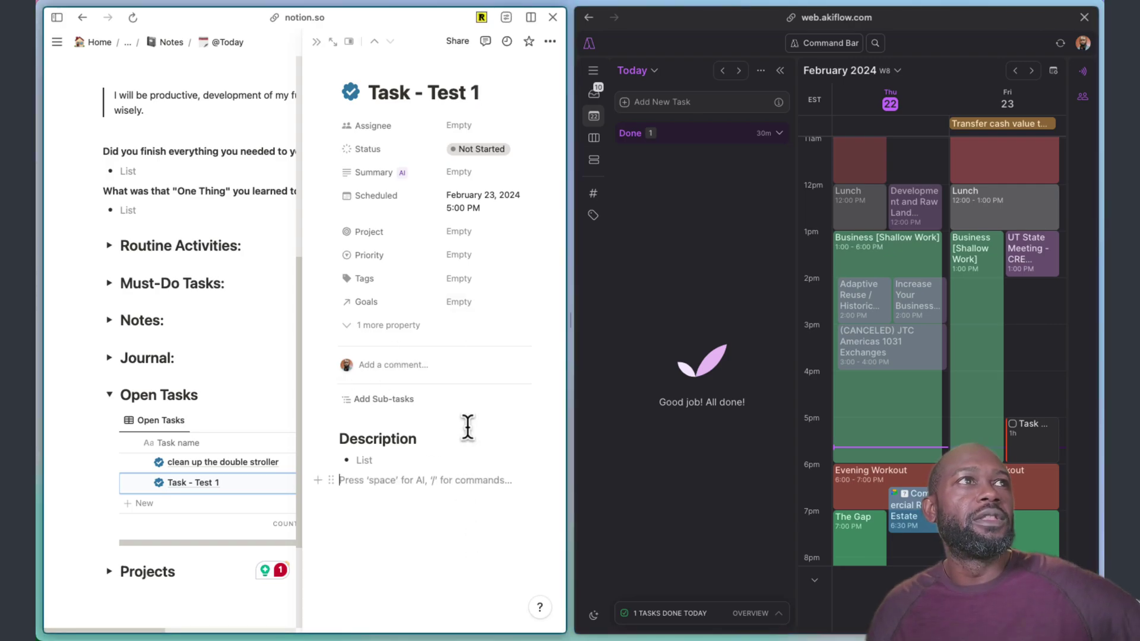
click(469, 209)
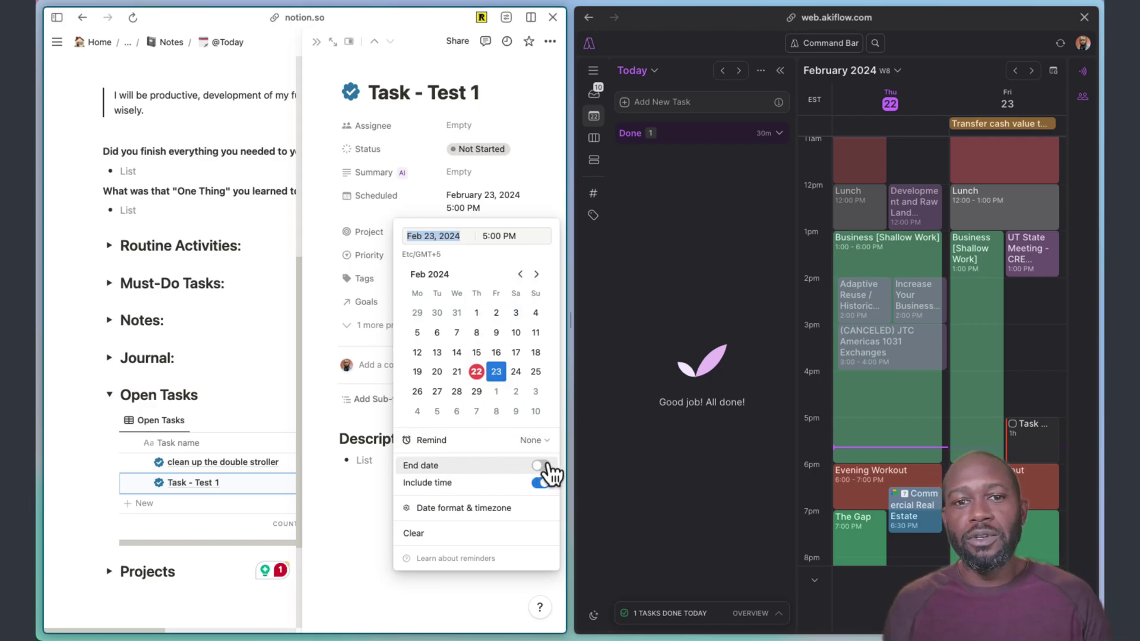
click(336, 527)
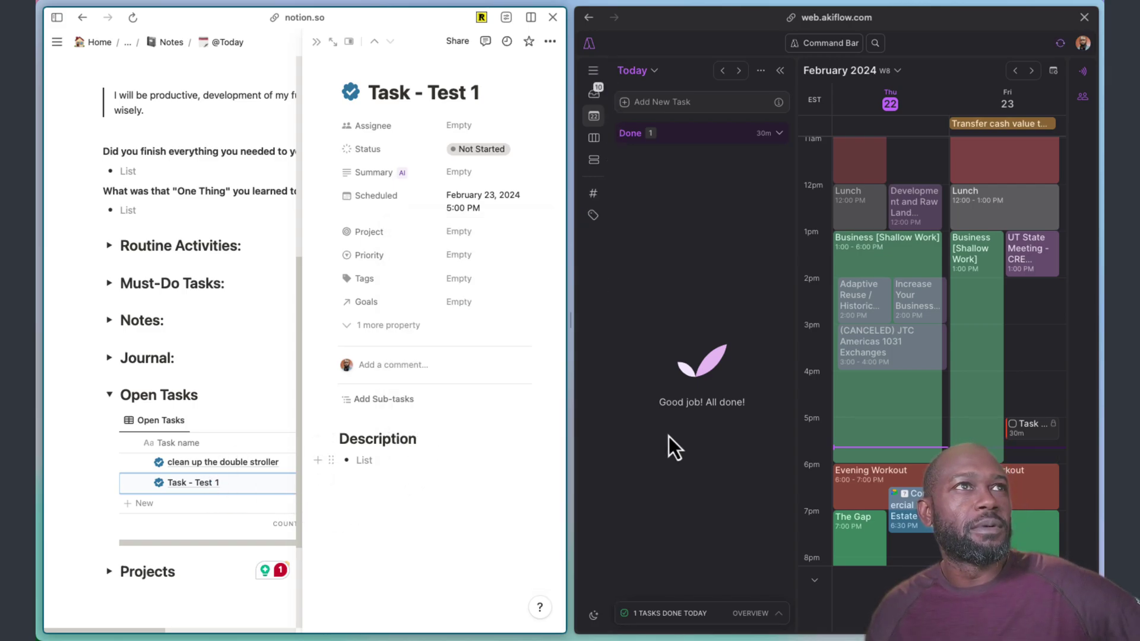
click(711, 442)
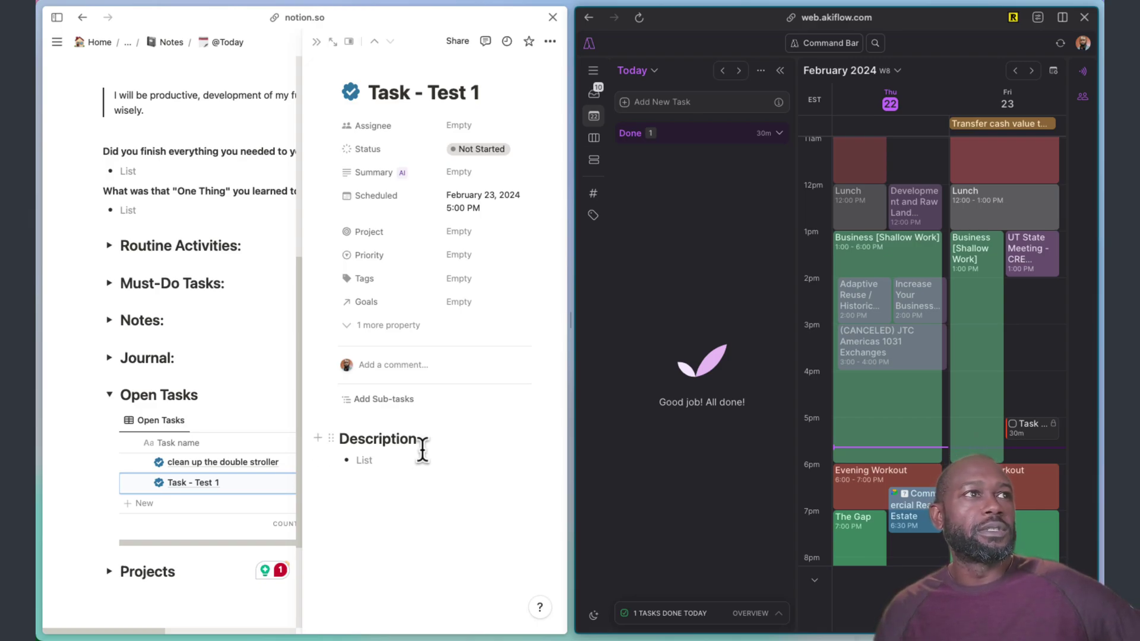
- Close the Task - Test 1 side peek in Notion, and complete the task in Akiflow, marking it as done in Notion too
click(219, 369)
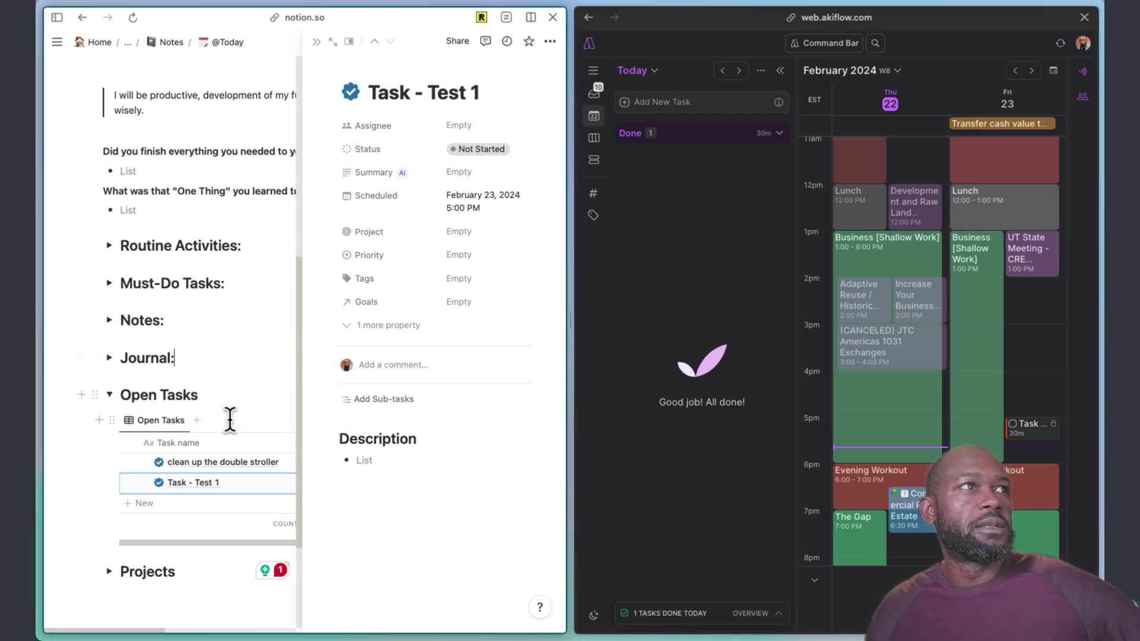
click(176, 361)
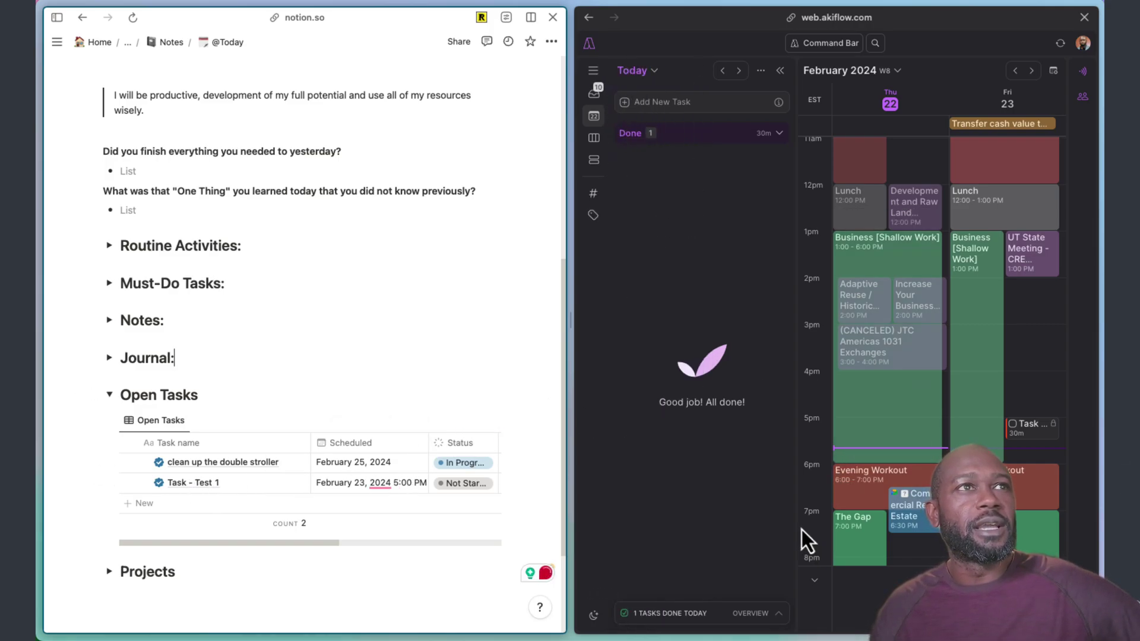
click(721, 240)
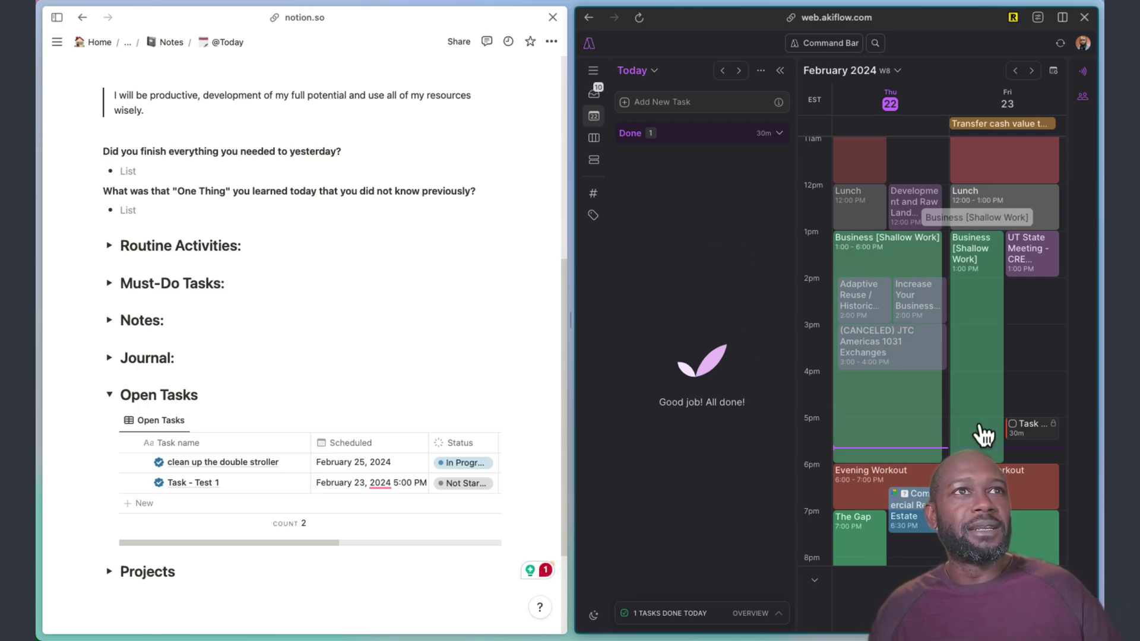
click(1012, 426)
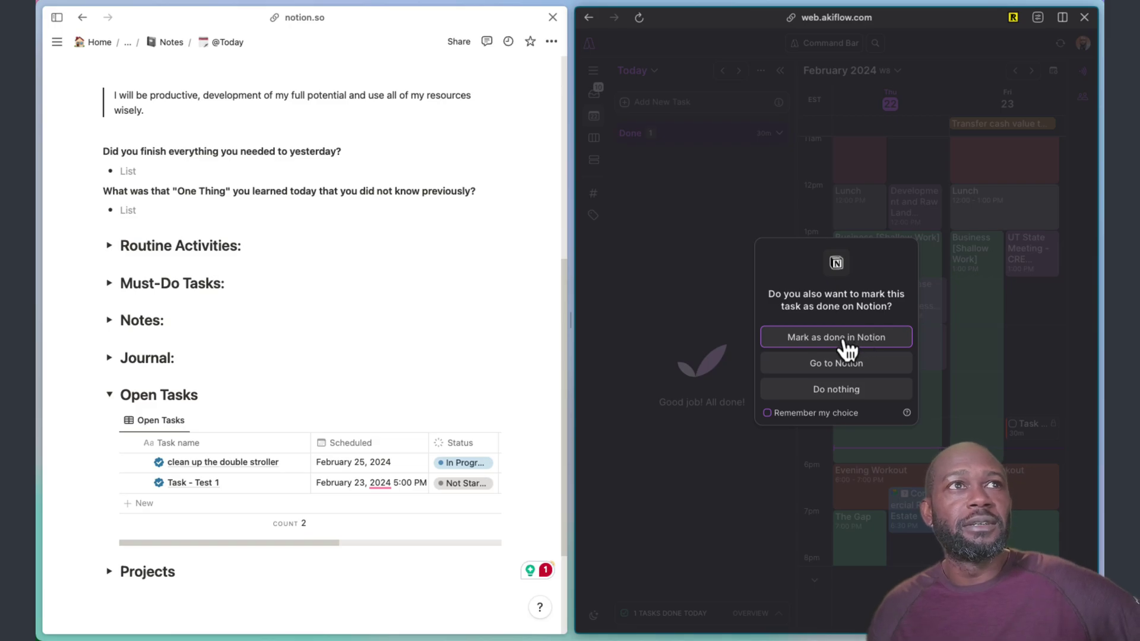
click(815, 342)
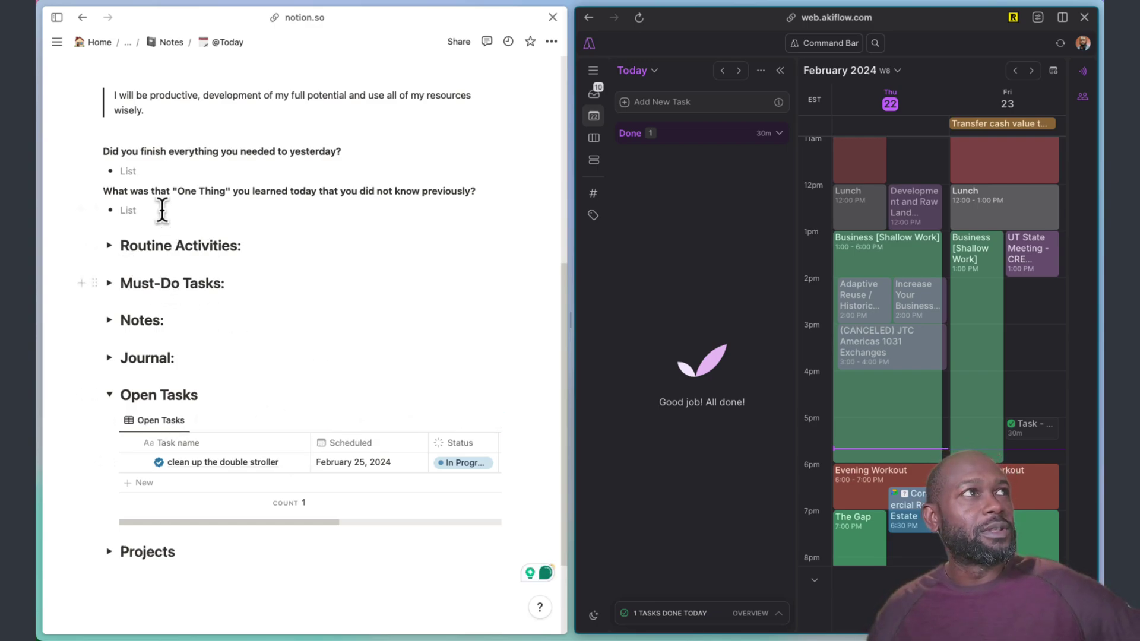
- Switch to Notion, expand the sidebar, search the workspace for "dixie", and clear and close the search
click(56, 43)
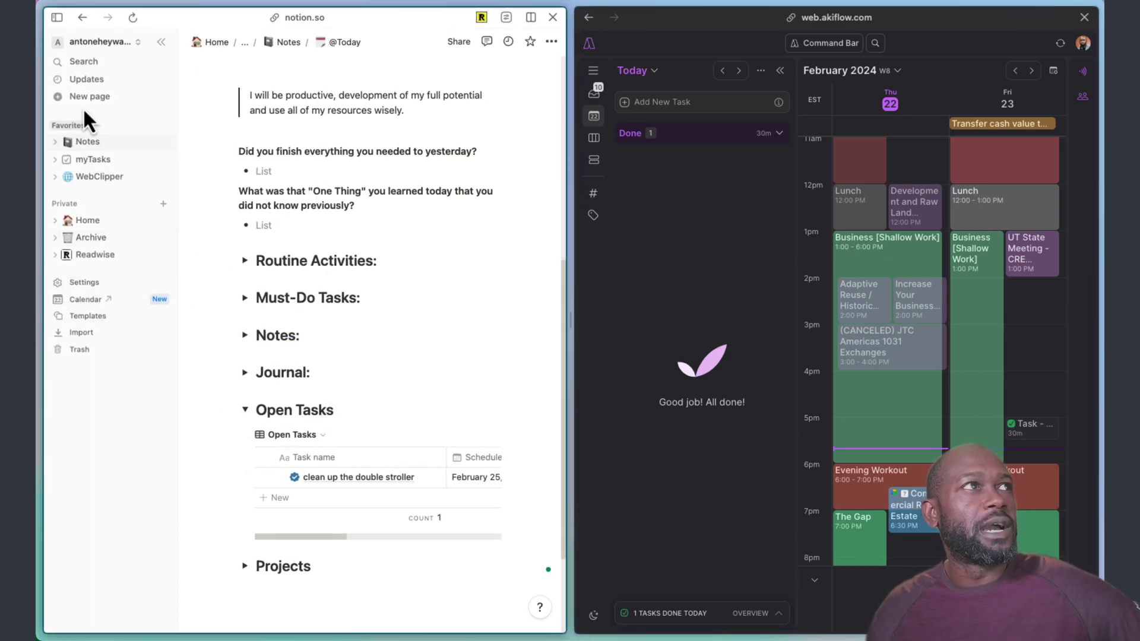
click(83, 62)
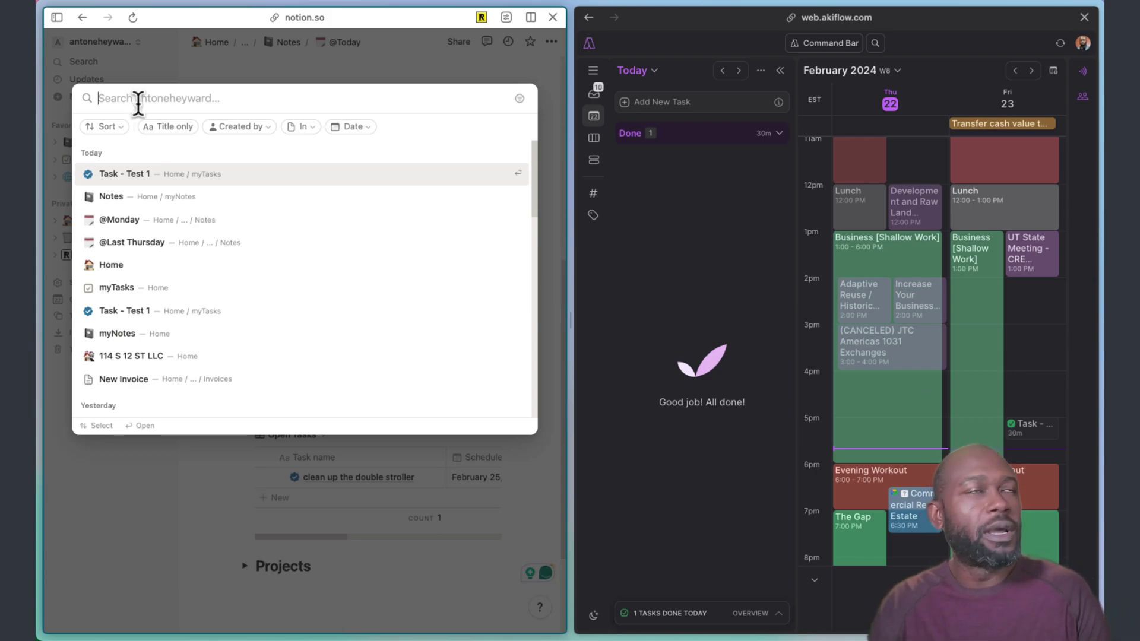
text(dixie)
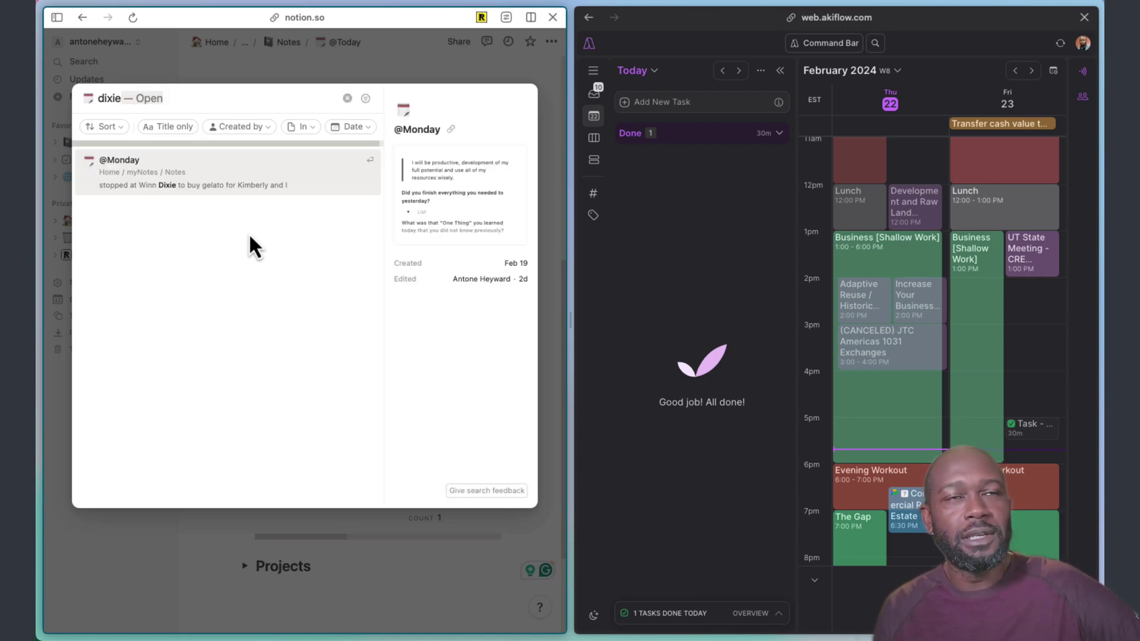
key(BackSpace)
key(BackSpace)
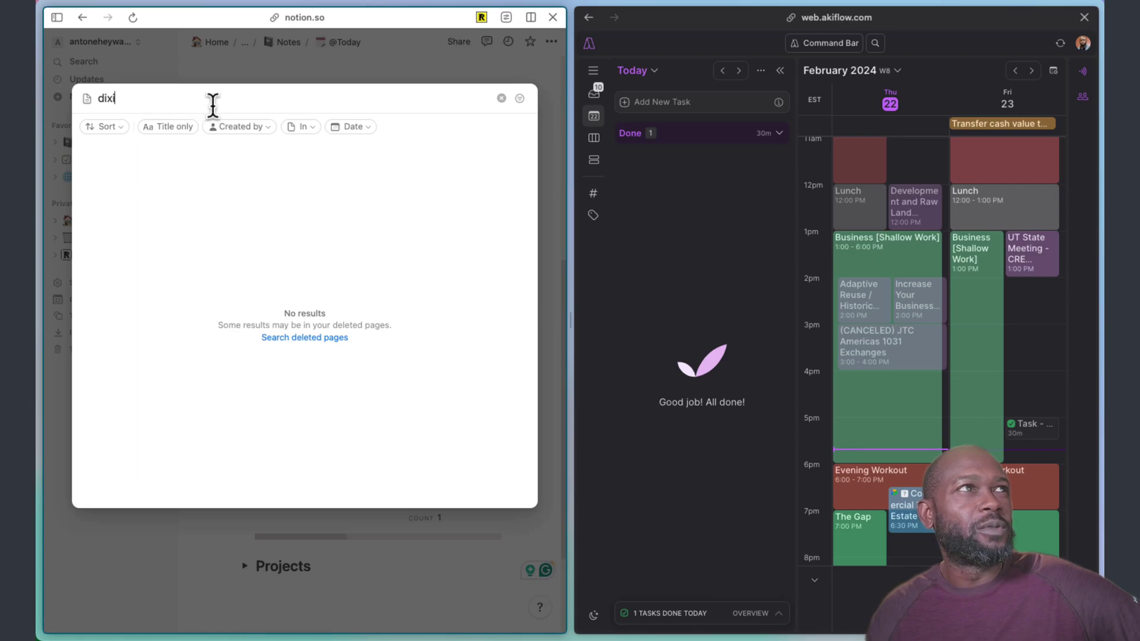
click(502, 98)
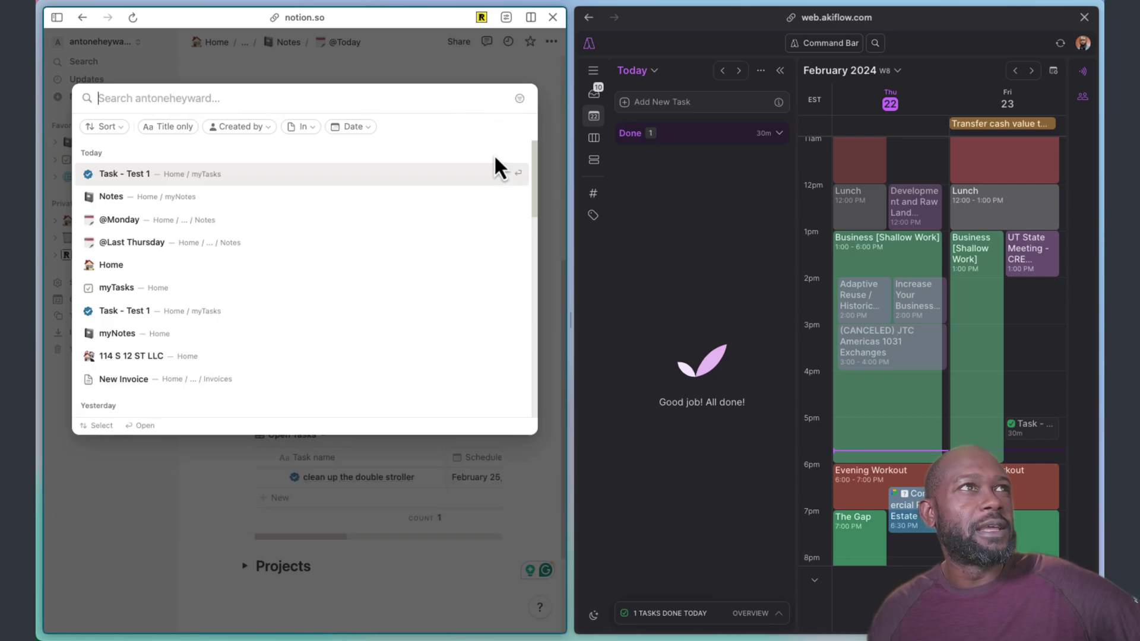
key(Escape)
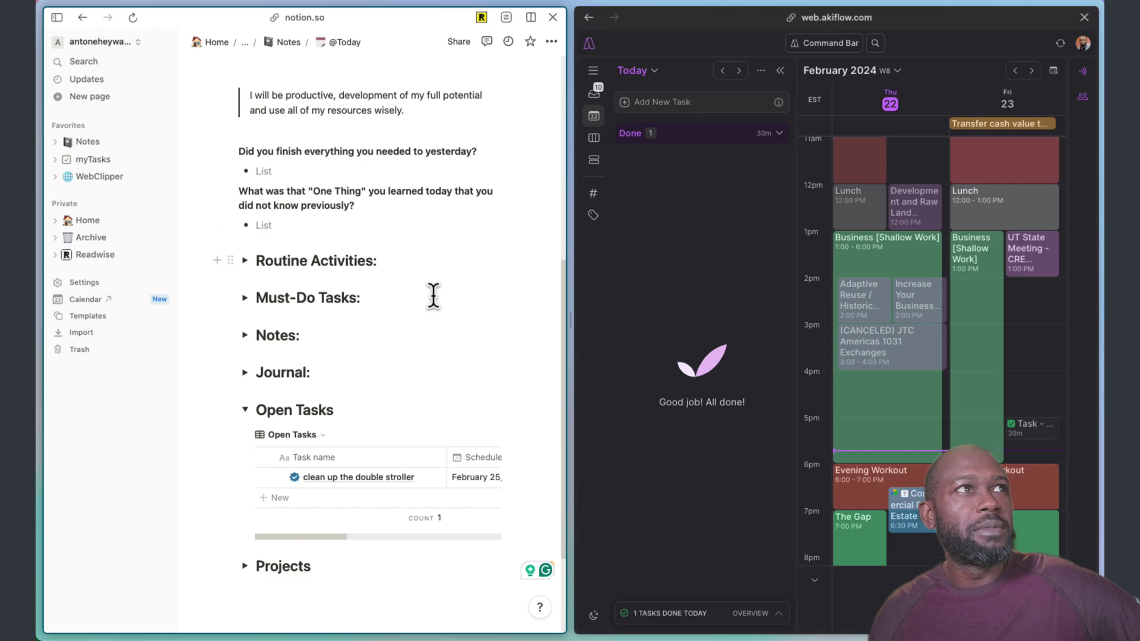